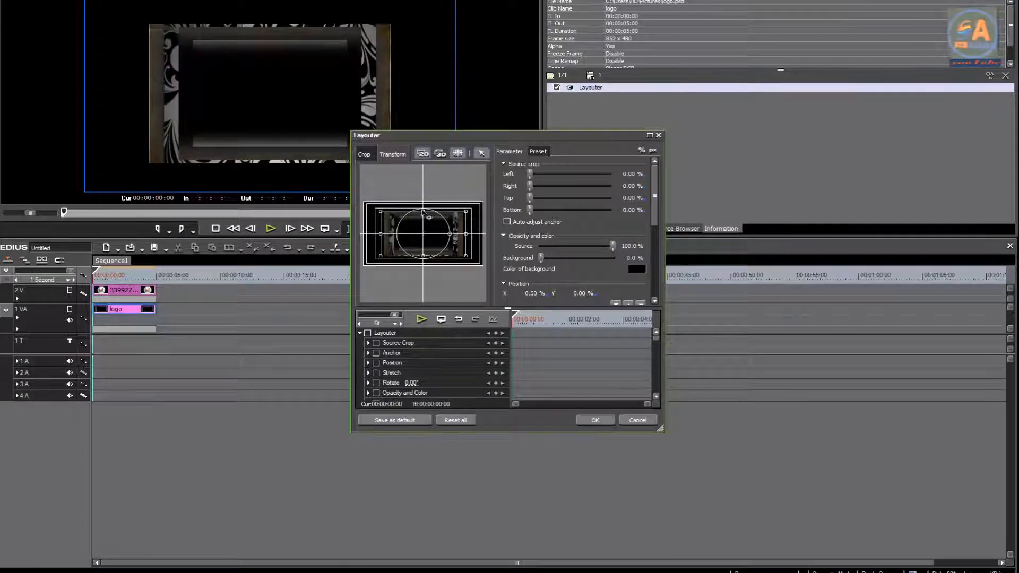
Accept the frame clip's layout and scale the round logo image on track 2 V down in Layouter to fit inside the frame.
click(593, 421)
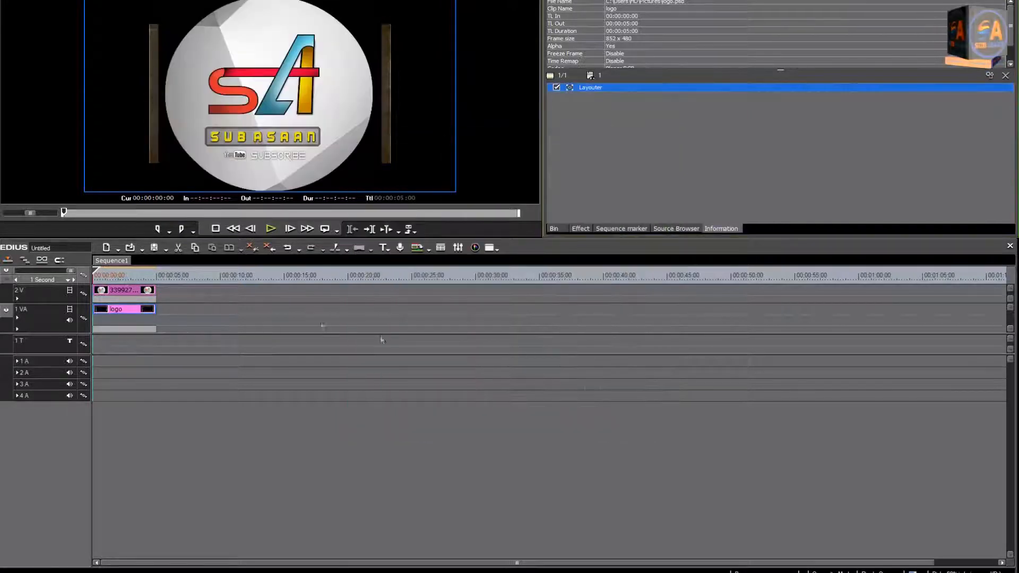
click(135, 290)
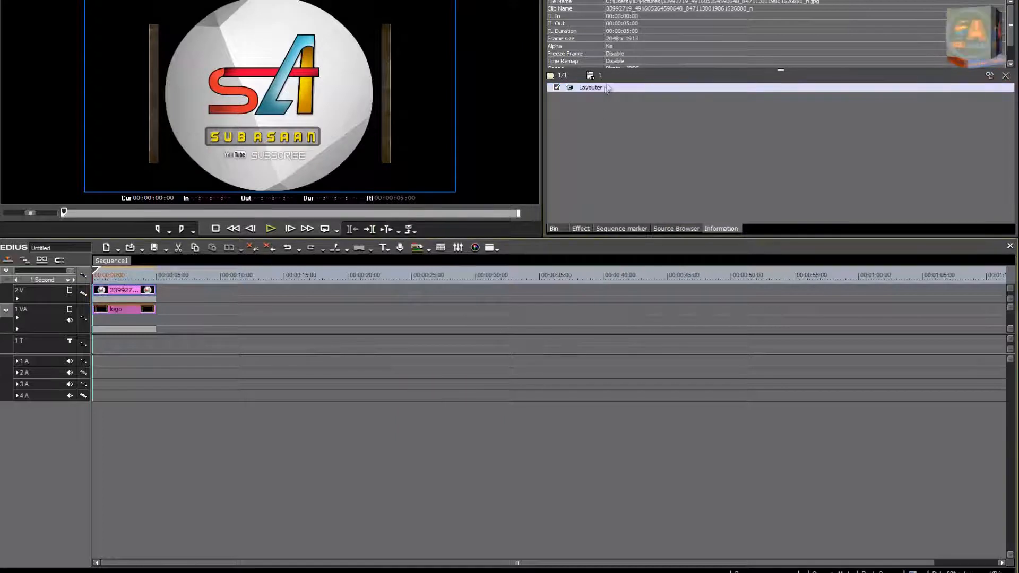
double_click(604, 87)
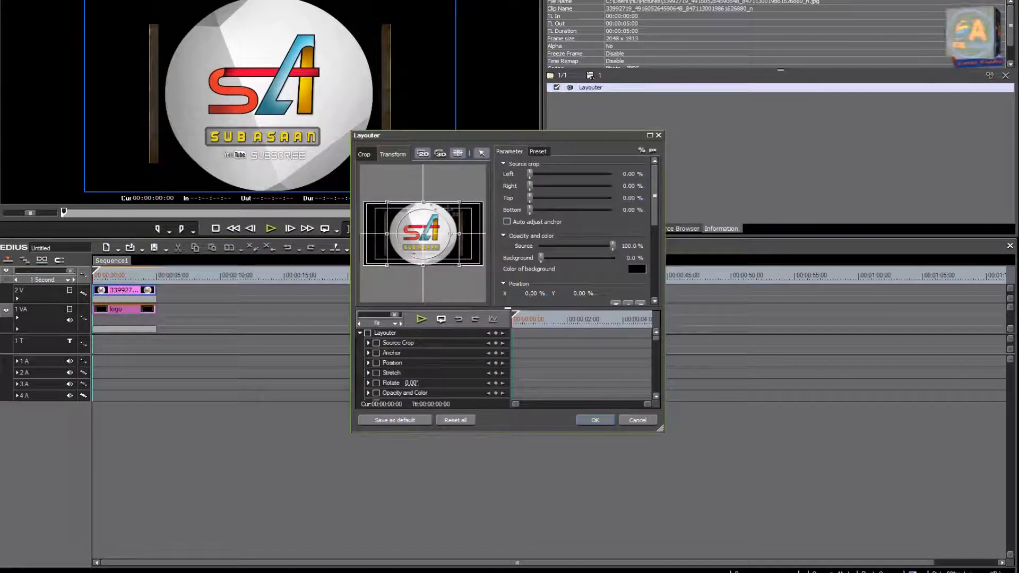
drag(423, 202, 423, 215)
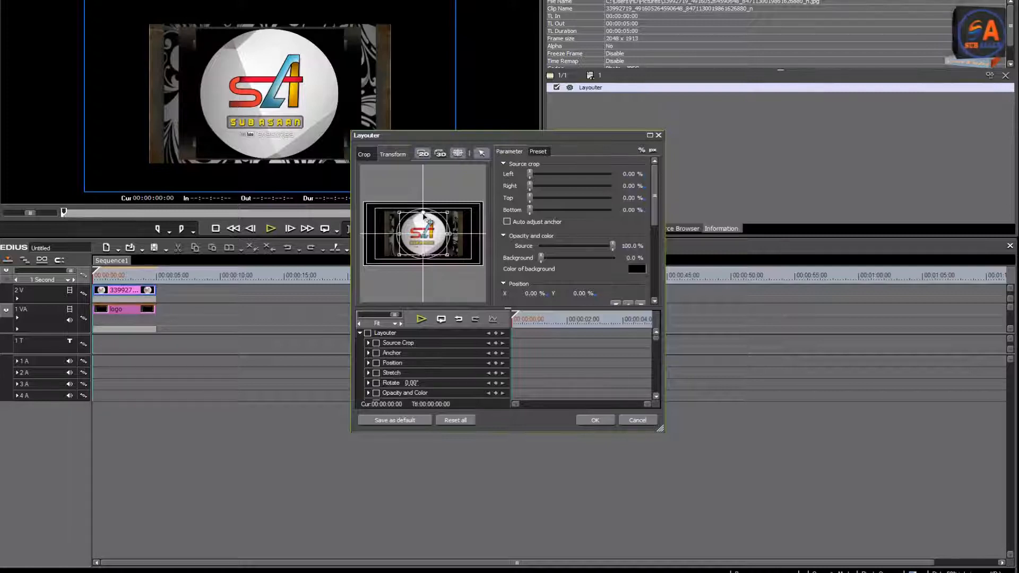
click(600, 419)
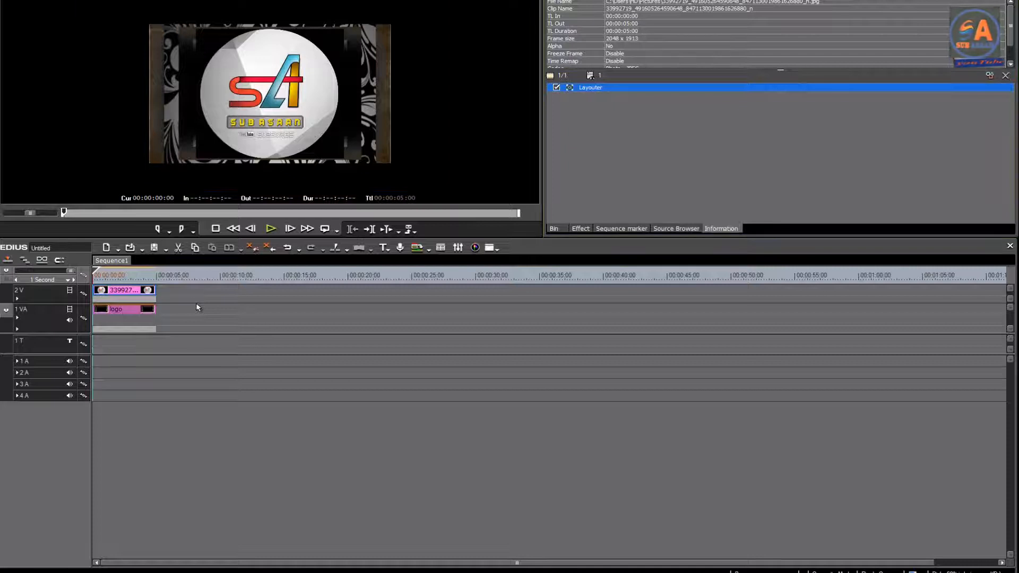
Export the sequence to My Videos with the MPEG2 Program Stream exporter under the file name "logo ok h g".
key(F11)
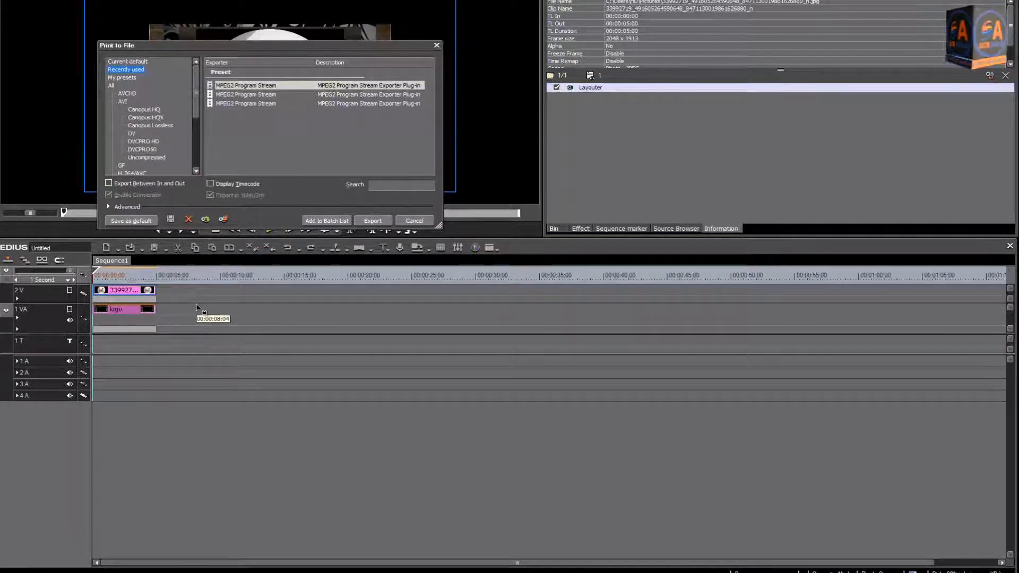
drag(198, 92, 198, 122)
click(125, 151)
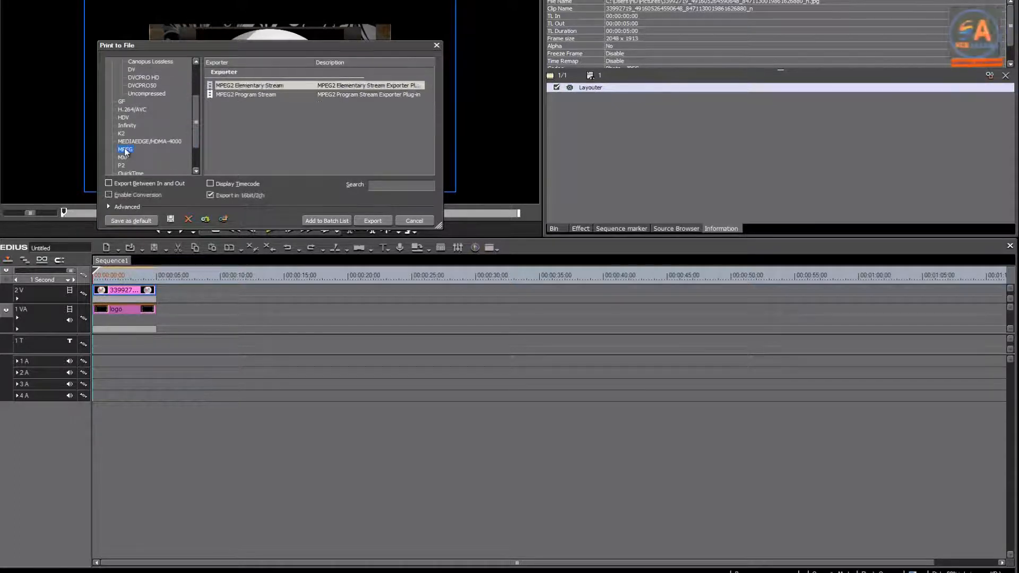
click(266, 95)
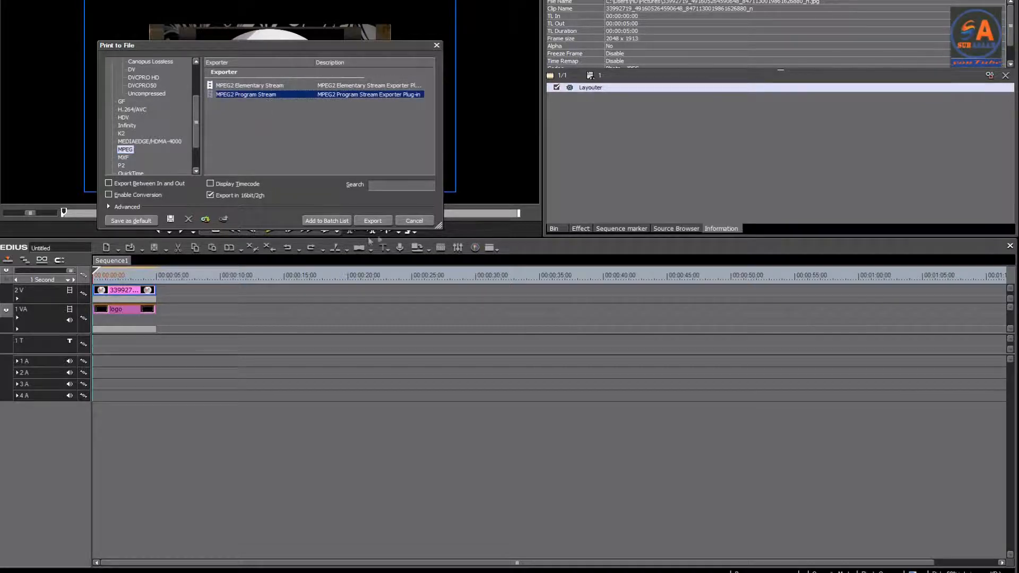
click(373, 221)
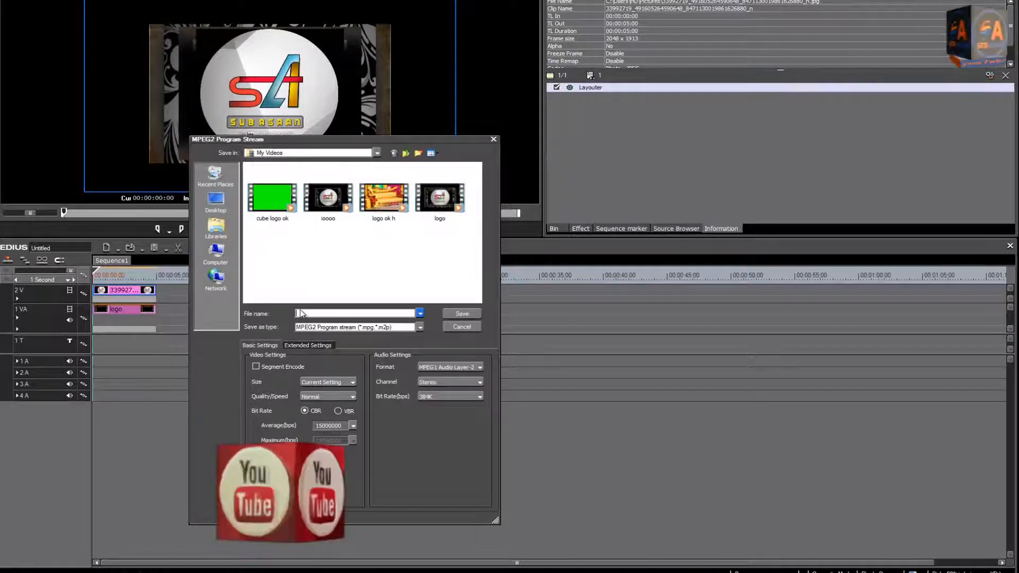
click(461, 316)
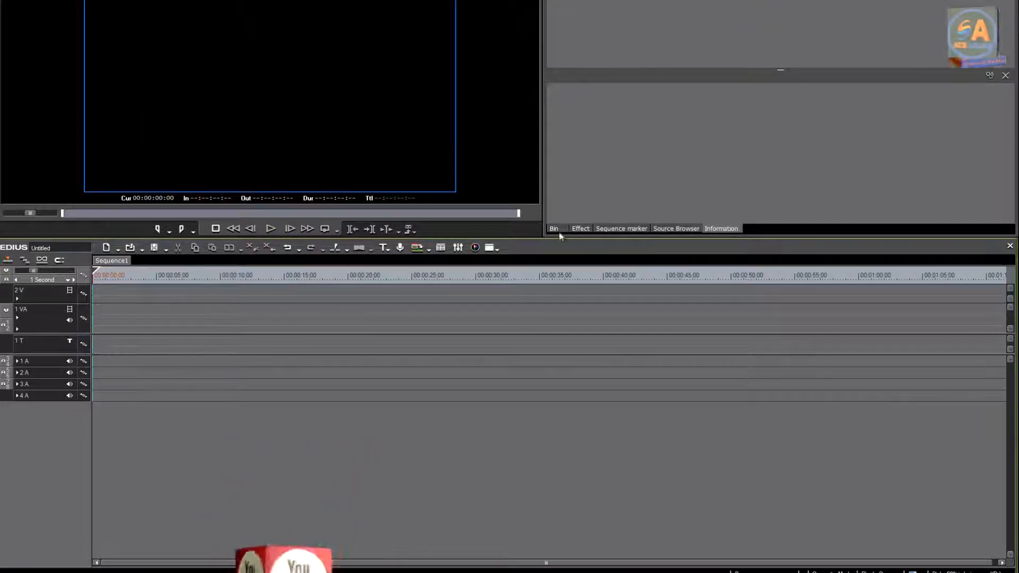
Import the "logo ok h g" video from My Videos into the bin and place it at the start of track 1 VA.
click(552, 228)
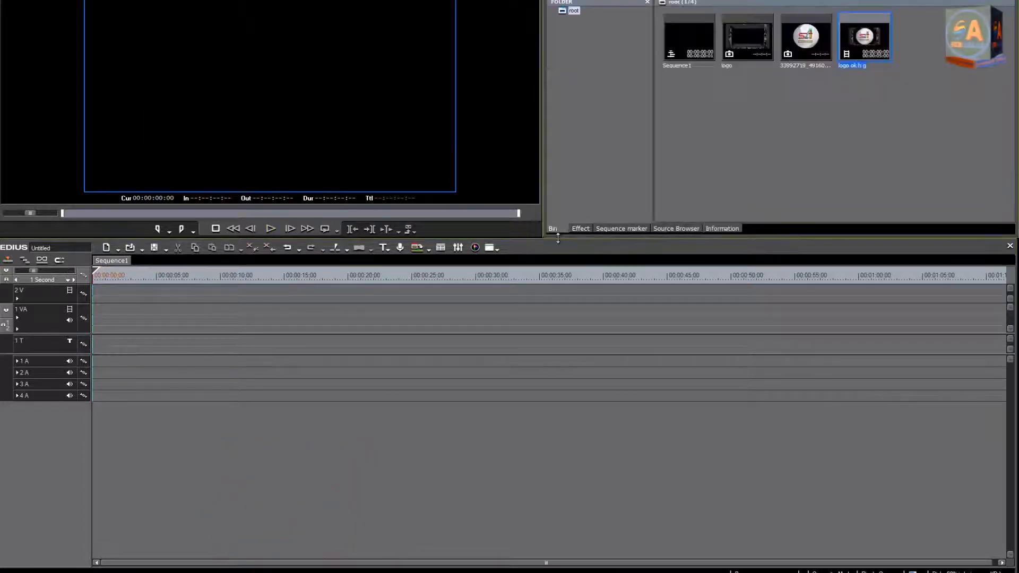
double_click(775, 137)
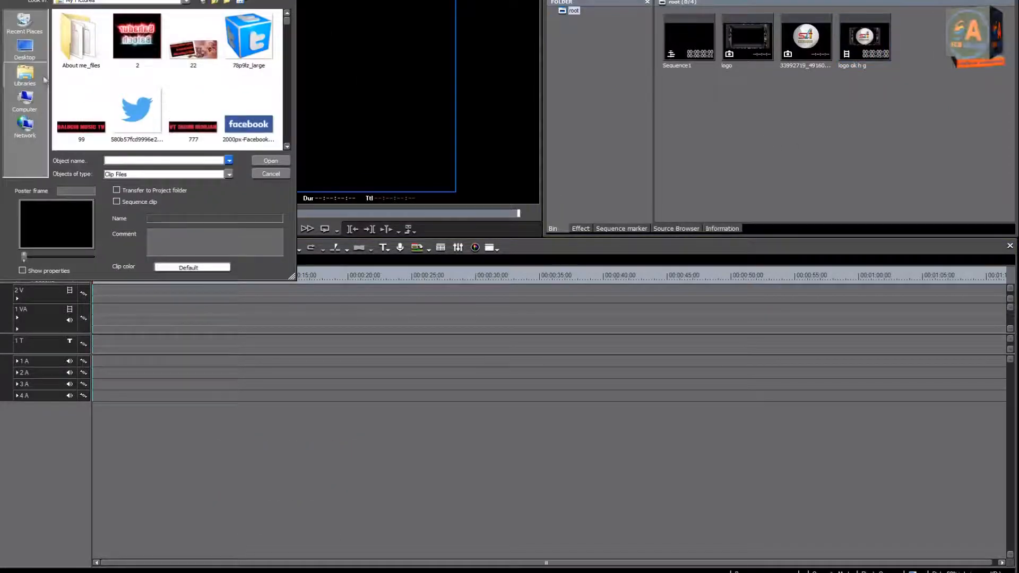
click(215, 2)
double_click(194, 73)
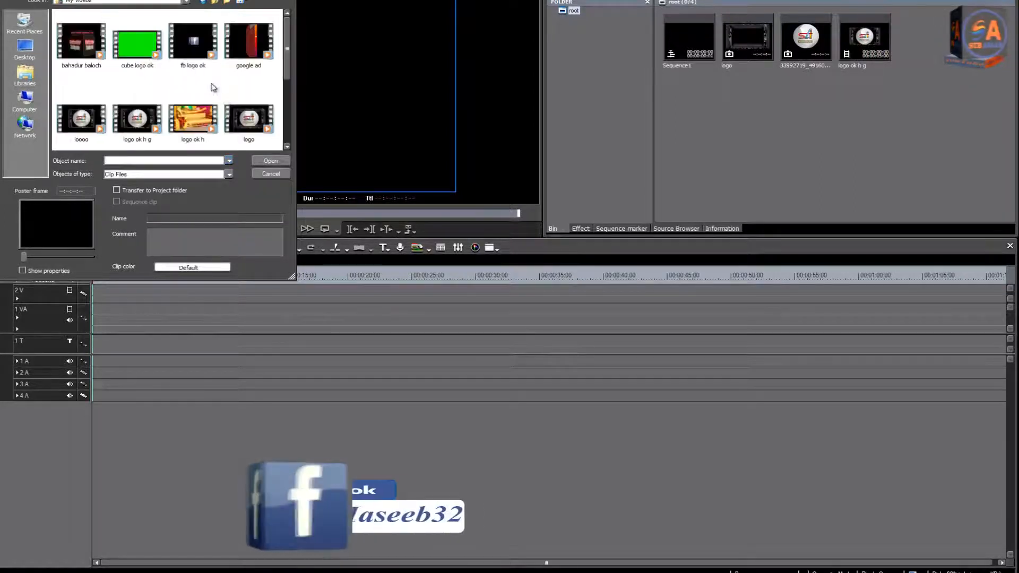
click(137, 120)
click(270, 161)
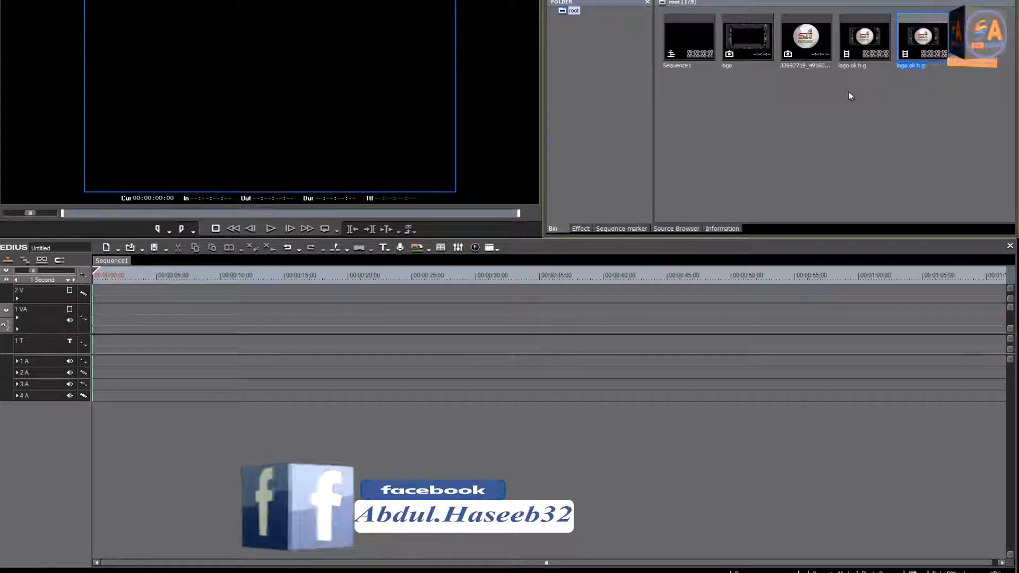
drag(920, 41, 97, 318)
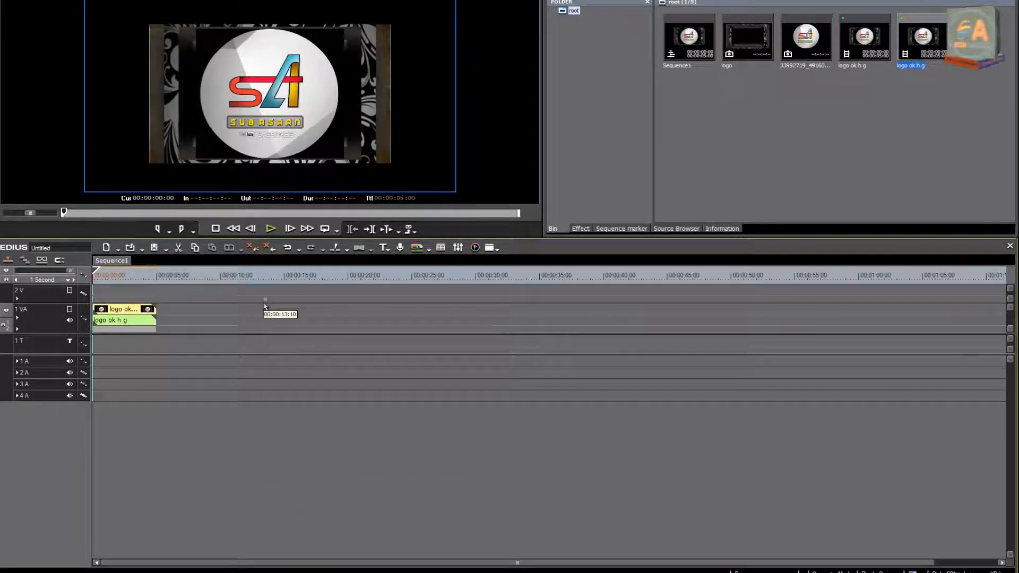
Disable "Extend Clips when Applying Transition/Cross Fade" in the timeline user settings.
click(244, 0)
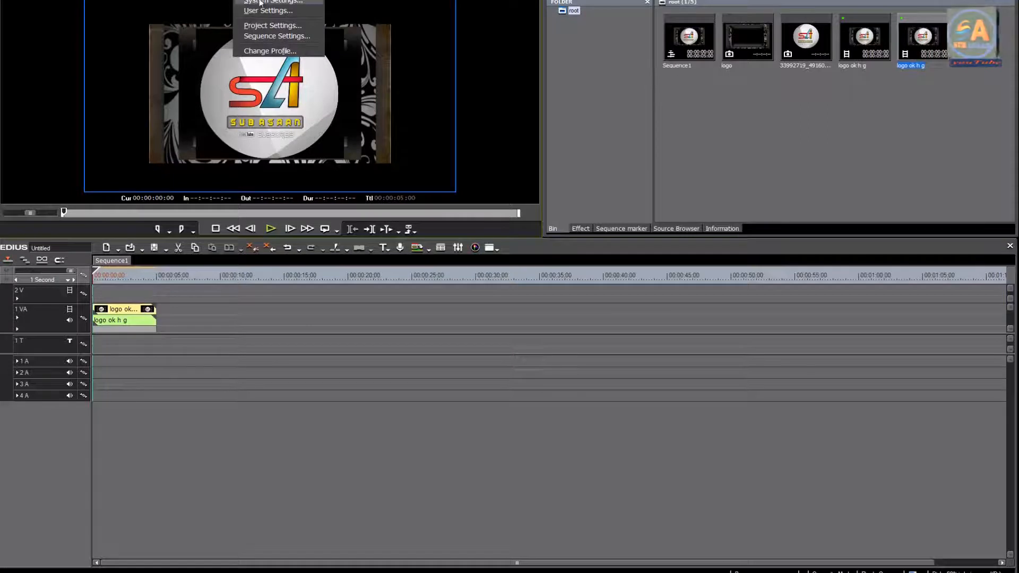
click(265, 11)
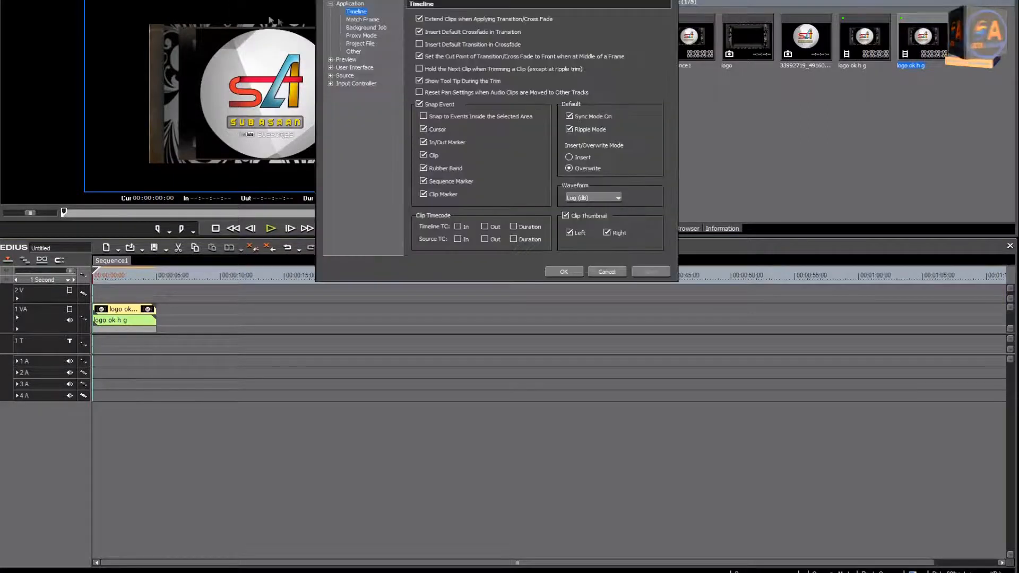
click(420, 19)
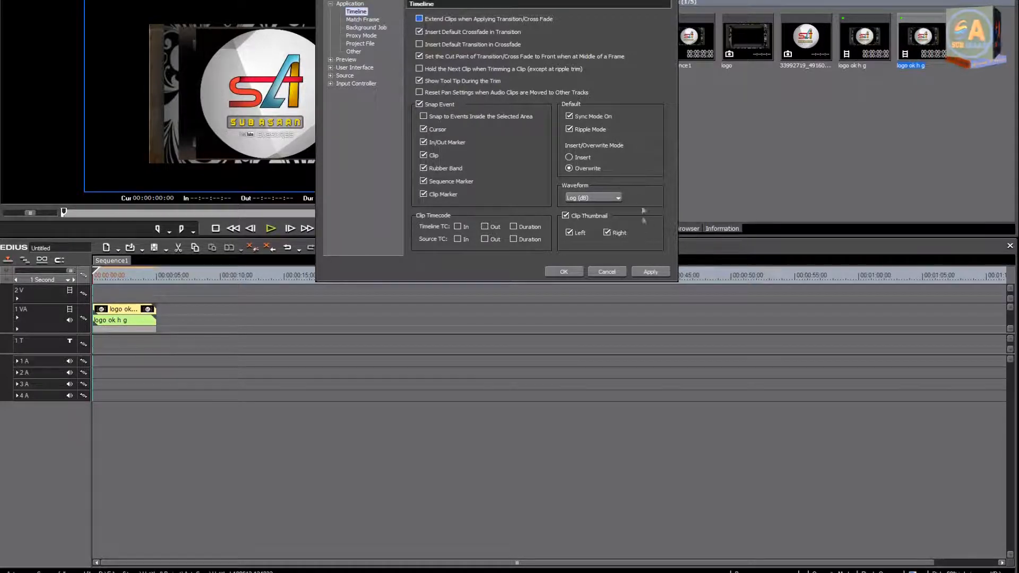
click(651, 272)
click(563, 272)
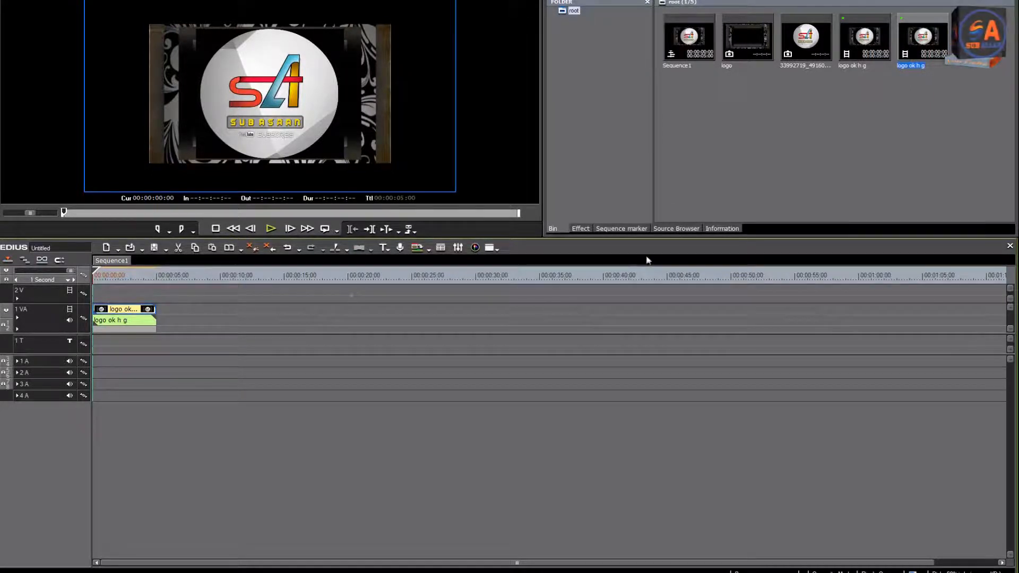
Scale the "logo ok h g" clip down around its centre in Layouter, leaving a wide black margin around it.
click(714, 232)
double_click(600, 87)
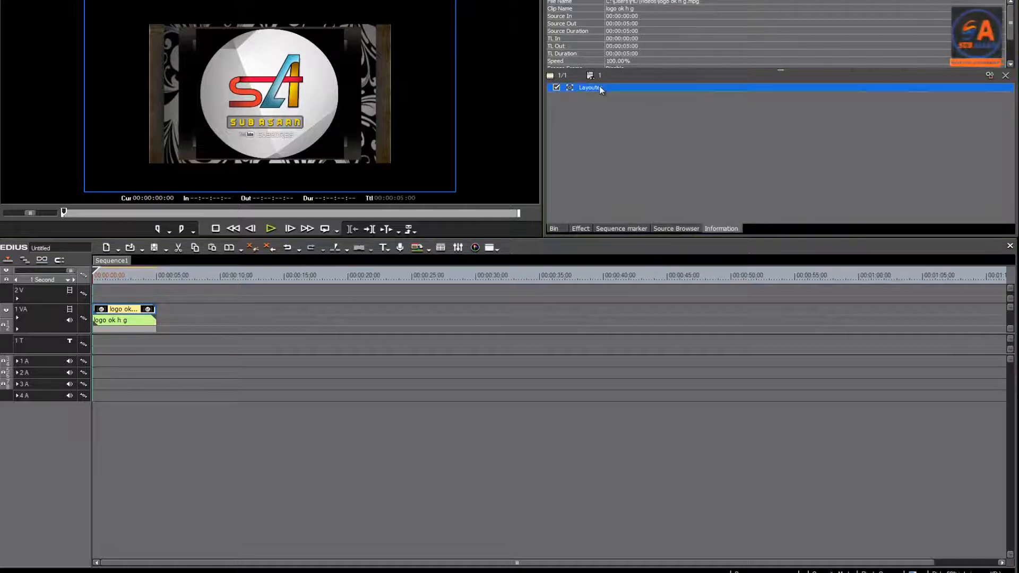
drag(425, 203, 427, 215)
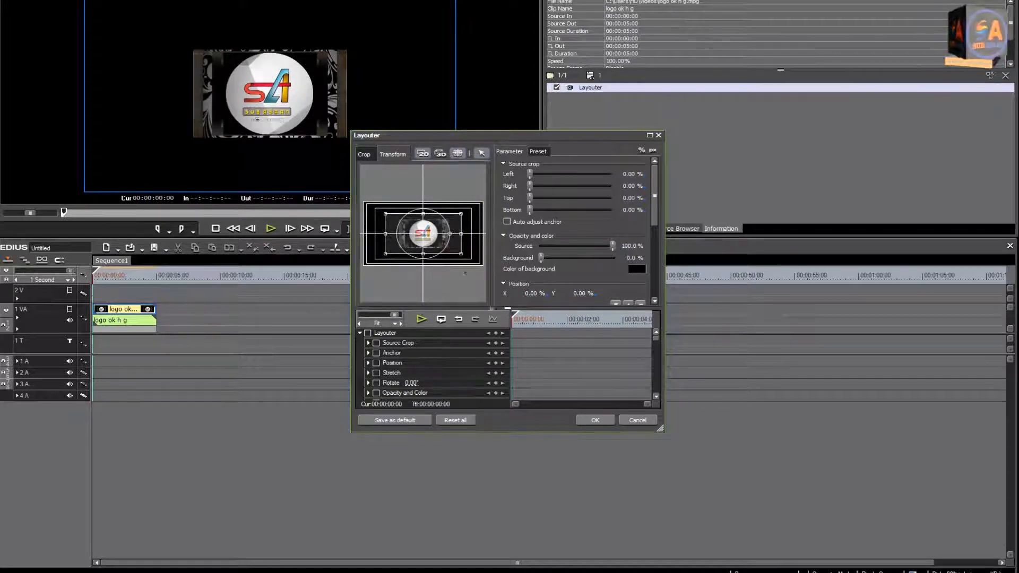
click(595, 420)
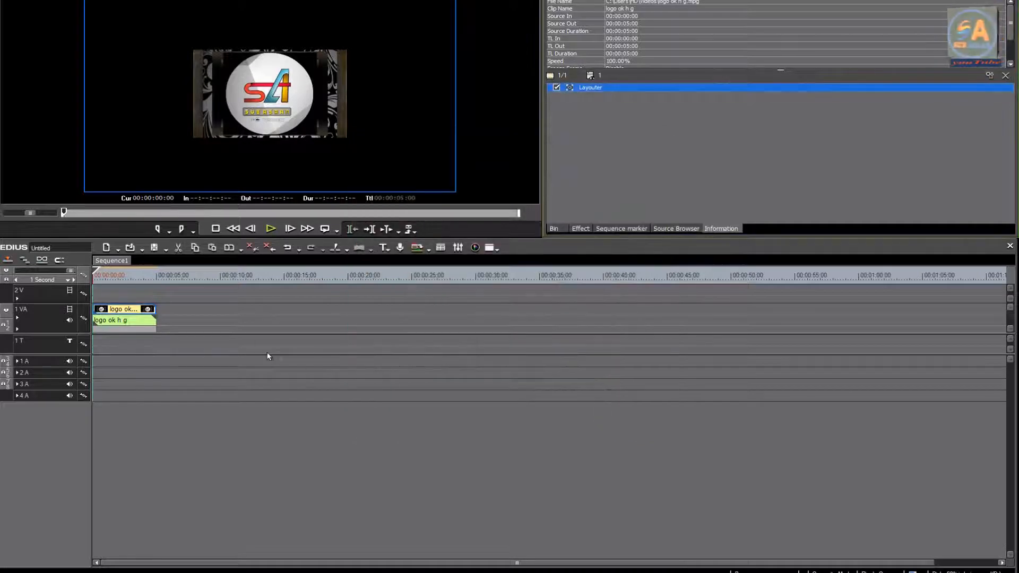
Copy the scaled logo clip and paste the duplicate directly behind it on track 1 VA at 00:00:05:00.
right_click(122, 310)
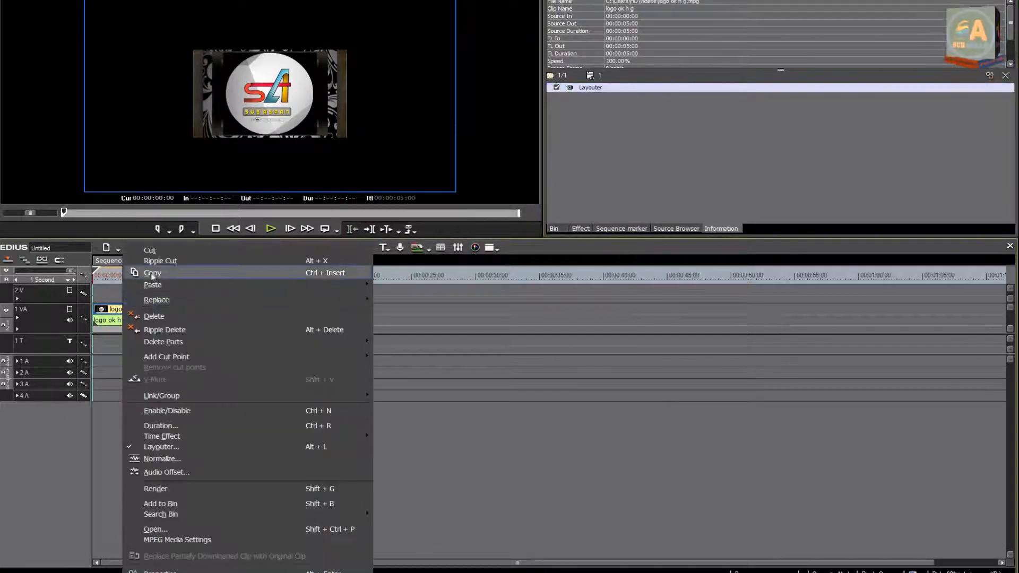
click(151, 273)
drag(96, 273, 156, 273)
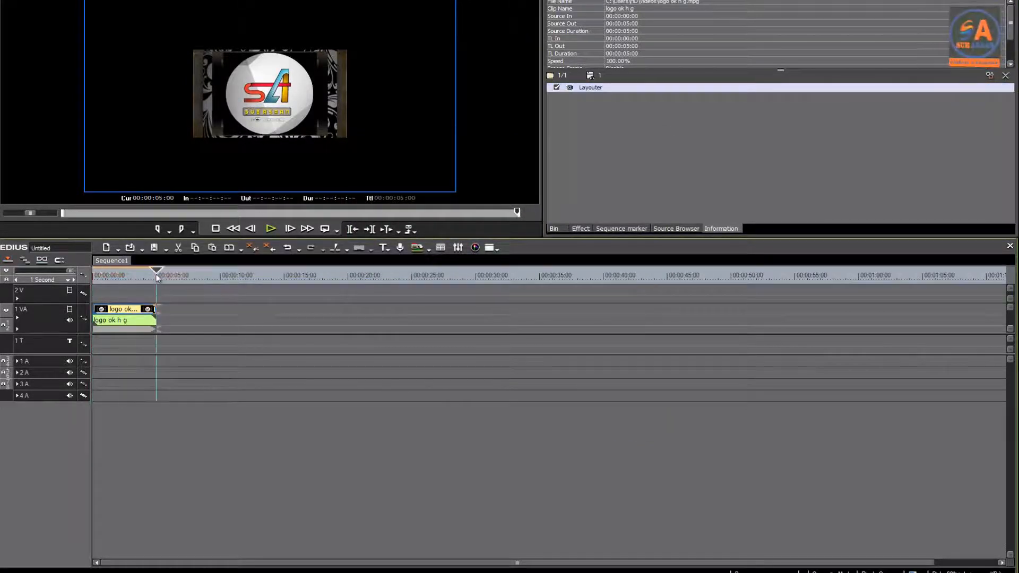
right_click(172, 305)
click(201, 350)
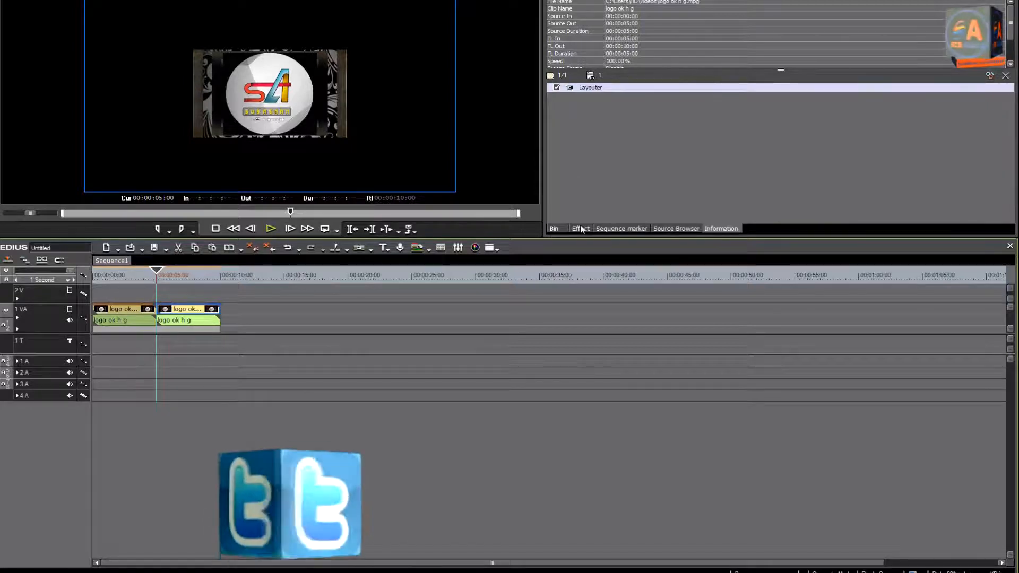
Display the Normal group of the CubeTube transitions within the GPU transition effects.
click(580, 228)
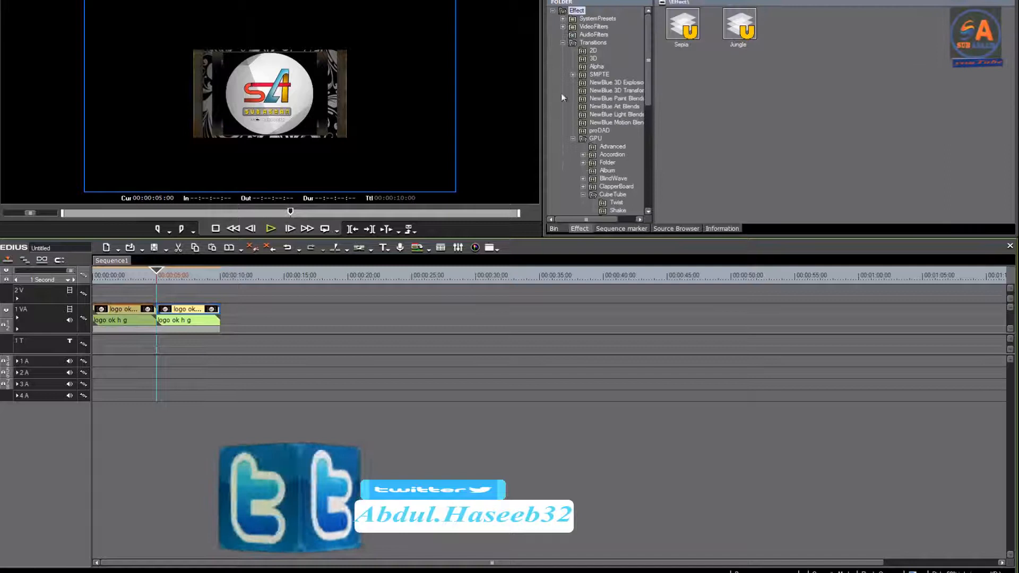
click(563, 43)
click(563, 42)
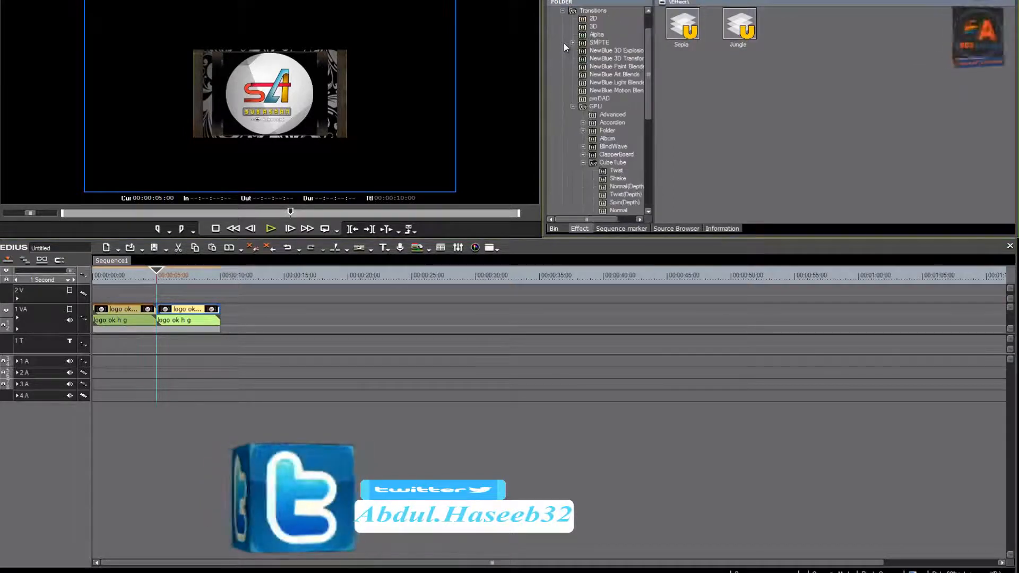
click(572, 106)
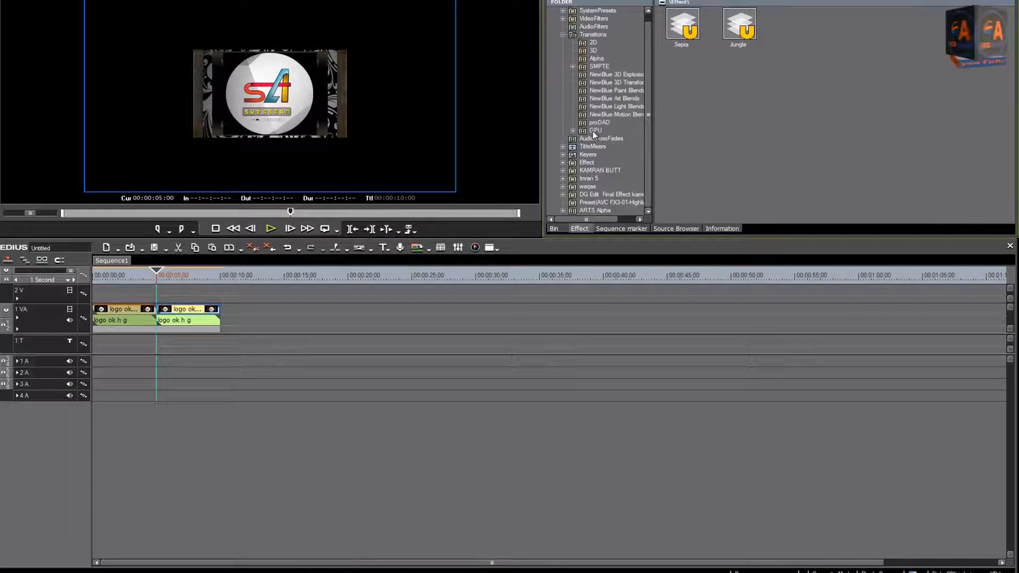
click(573, 131)
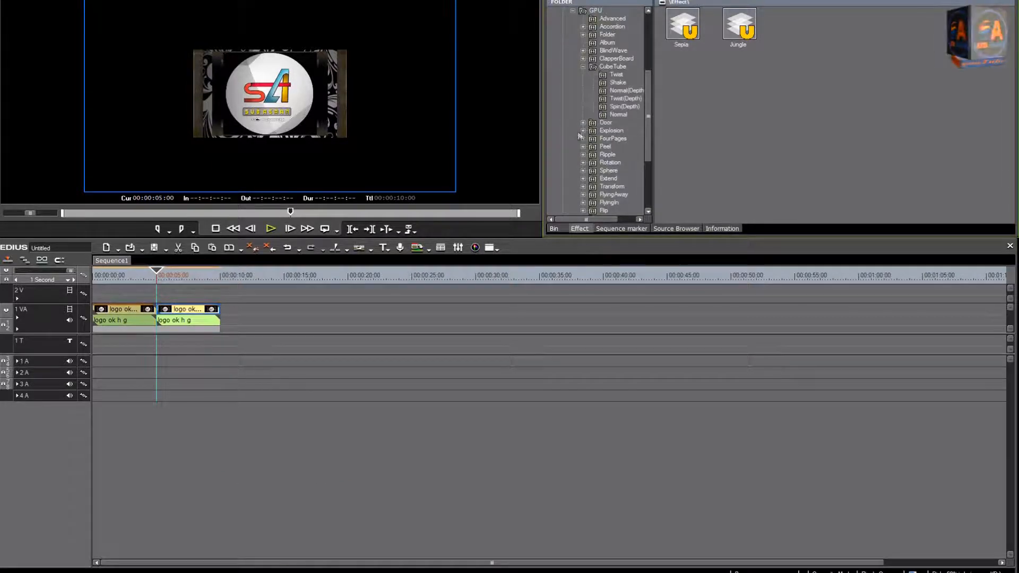
click(584, 68)
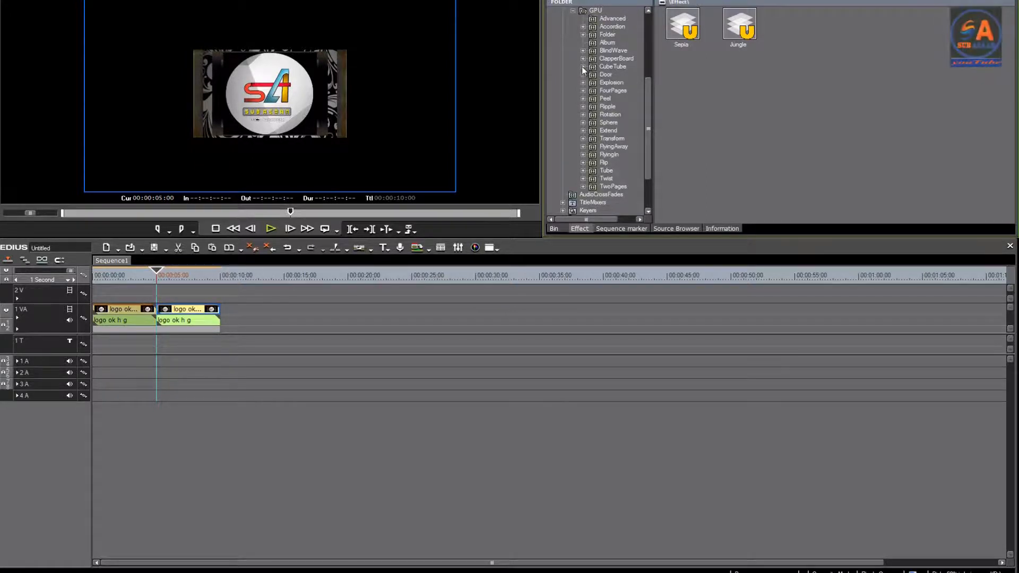
click(584, 68)
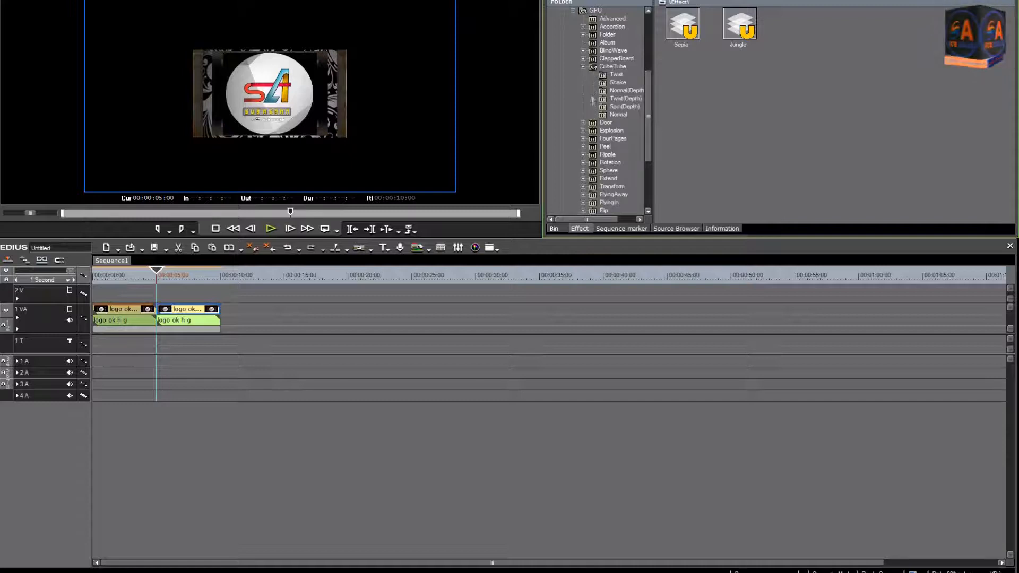
click(615, 115)
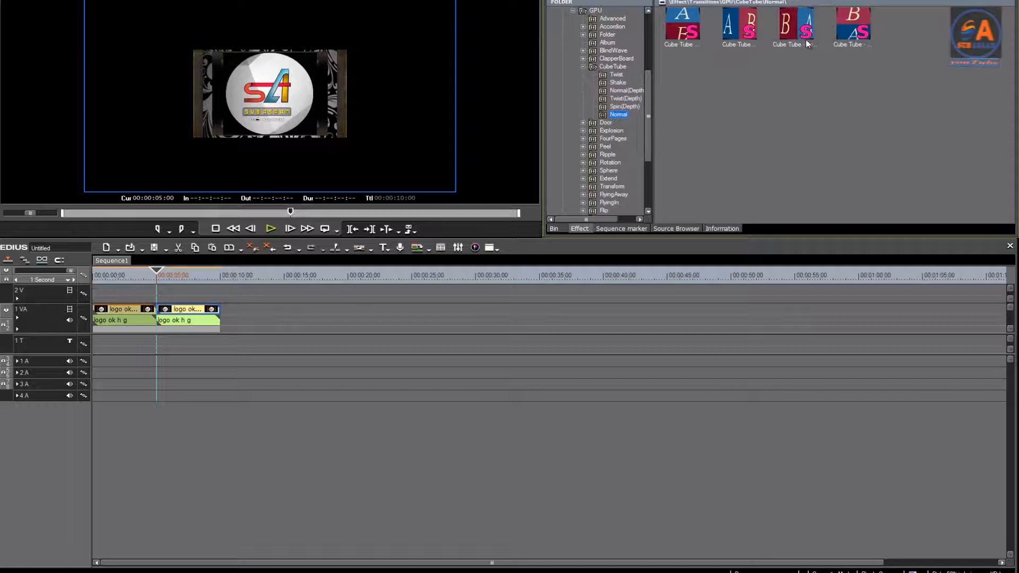
Preview the four Cube Tube transitions in the Normal group to compare their rotation directions.
click(690, 22)
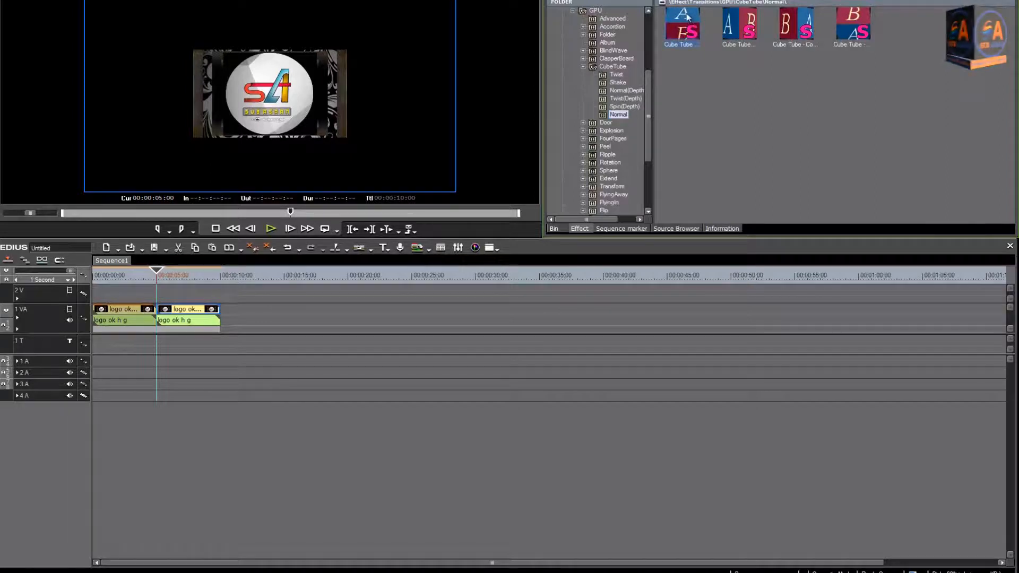
click(734, 25)
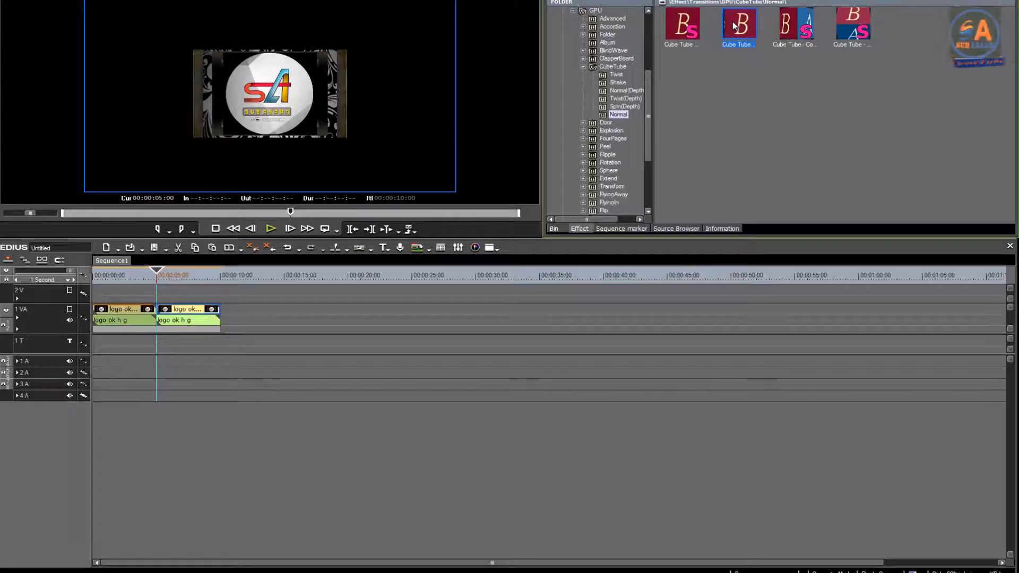
click(794, 27)
click(853, 29)
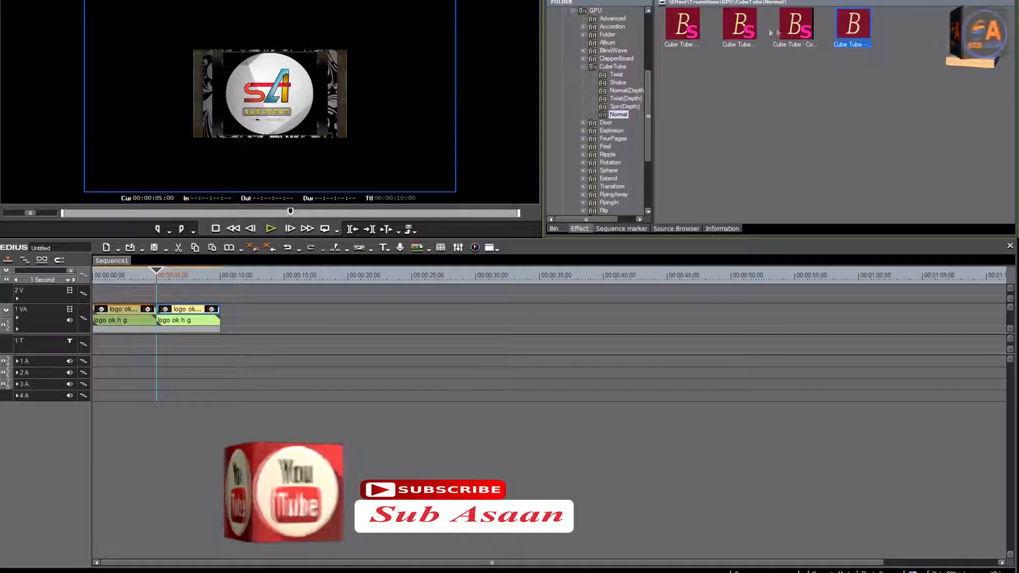
Apply the second Cube Tube transition from the Normal group to the join between the two logo clips and preview it at 00:00:02:09.
click(739, 32)
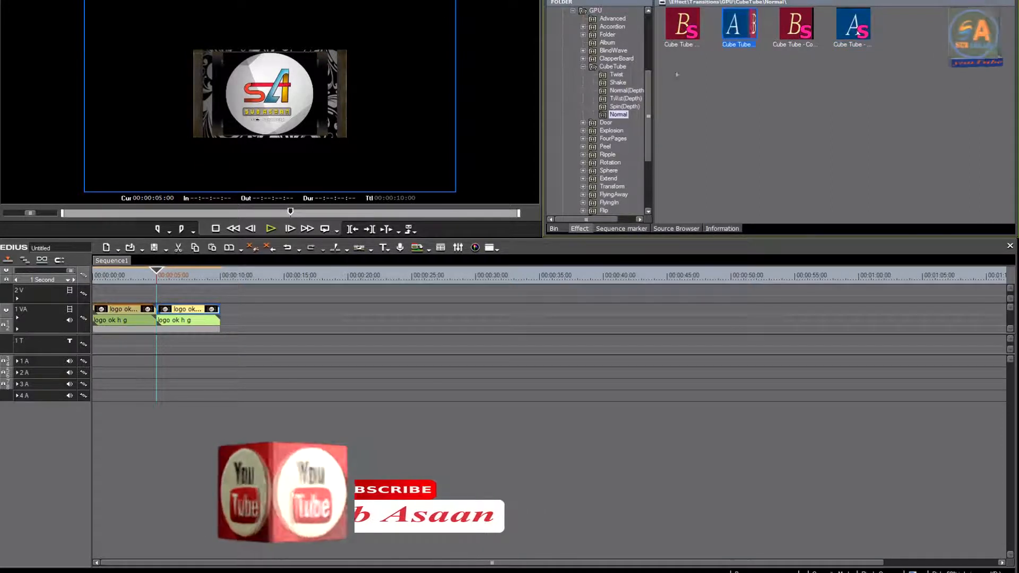
drag(740, 26, 159, 313)
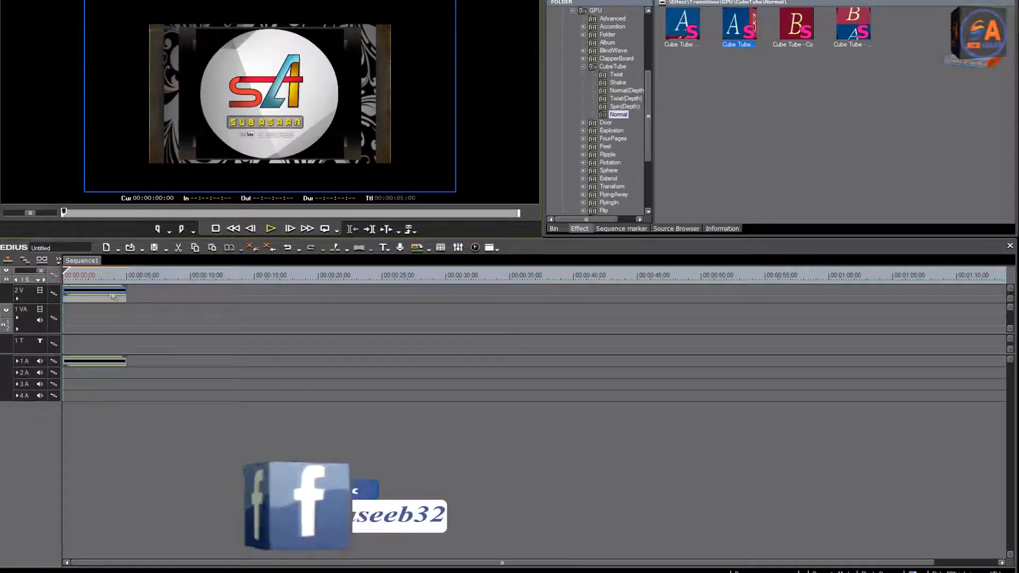
drag(67, 271, 95, 273)
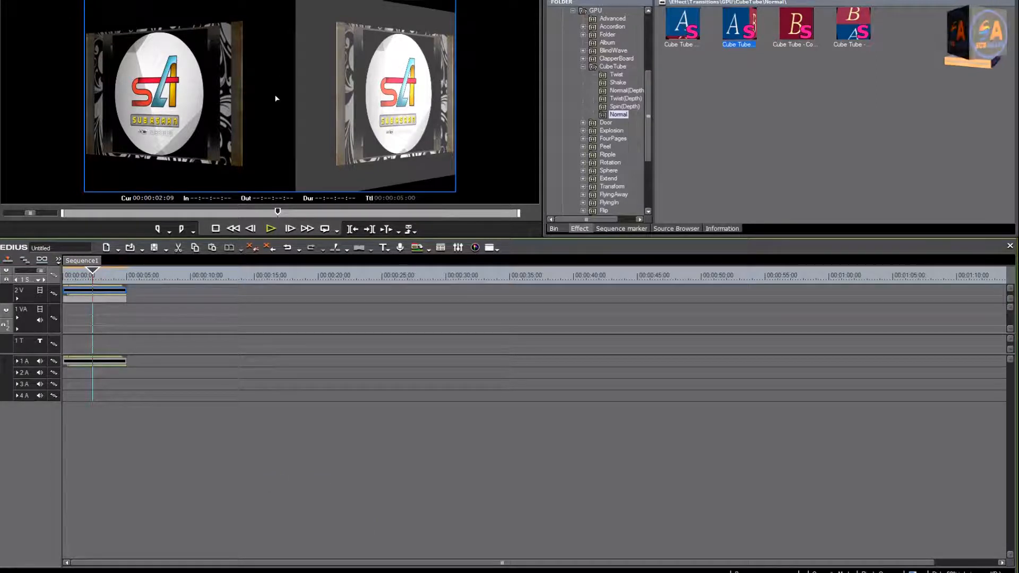
Open the applied Cube Tube transition's settings and choose the second of the two direction options.
click(713, 229)
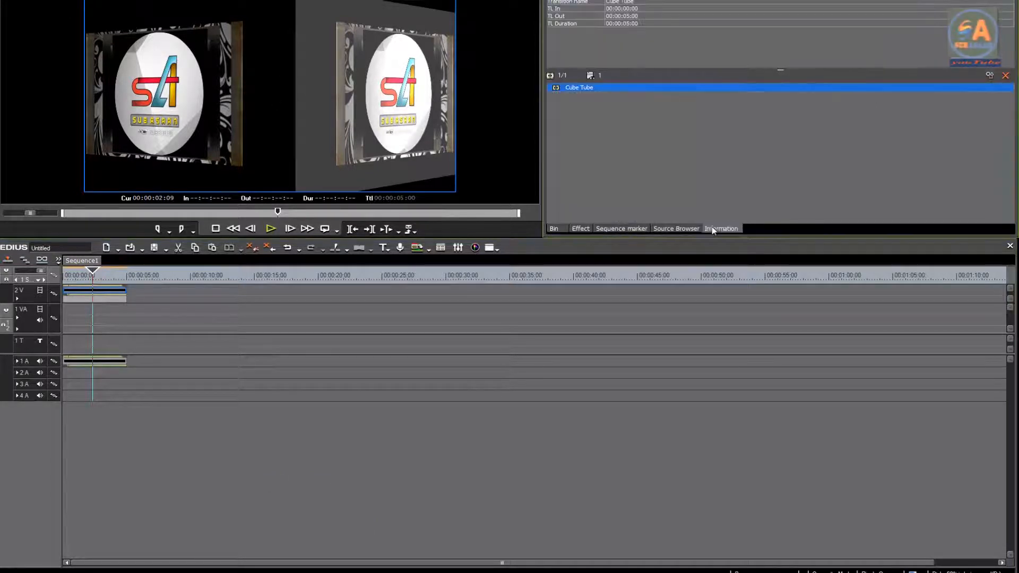
click(990, 76)
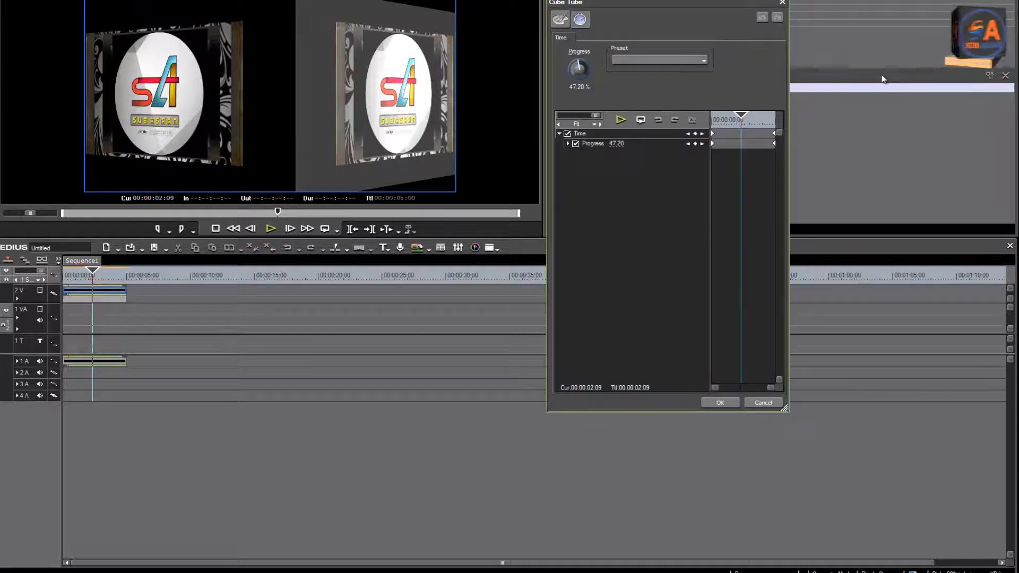
click(560, 20)
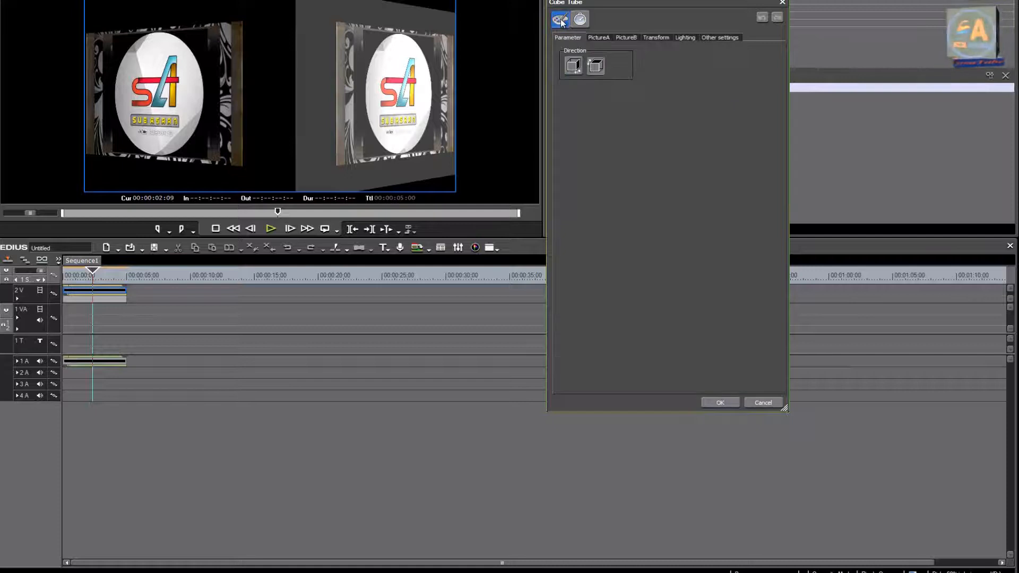
click(596, 66)
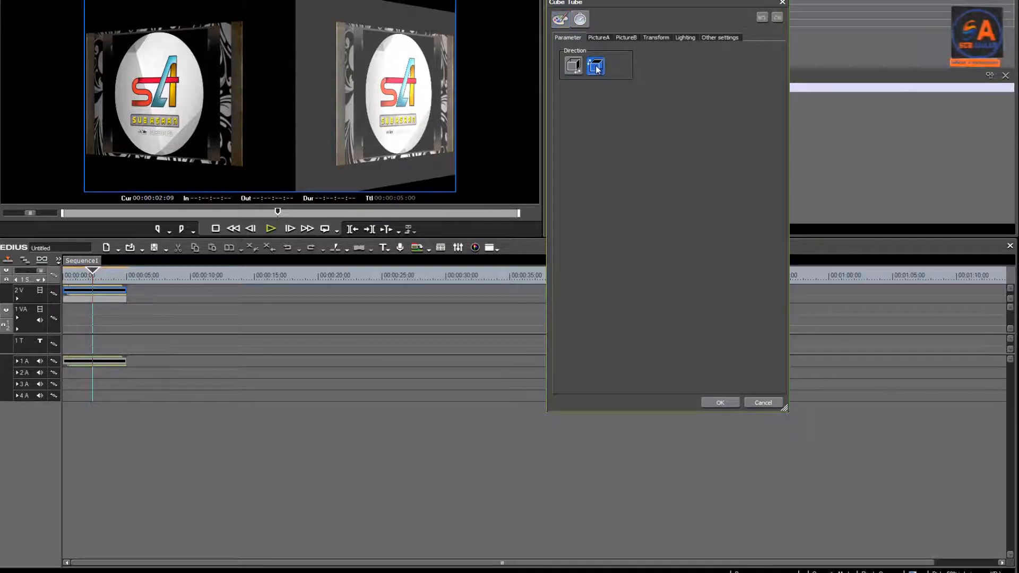
Enable Reset overscan for the Cube Tube transition and set its size to 65% so the cube faces meet at the edges.
click(711, 36)
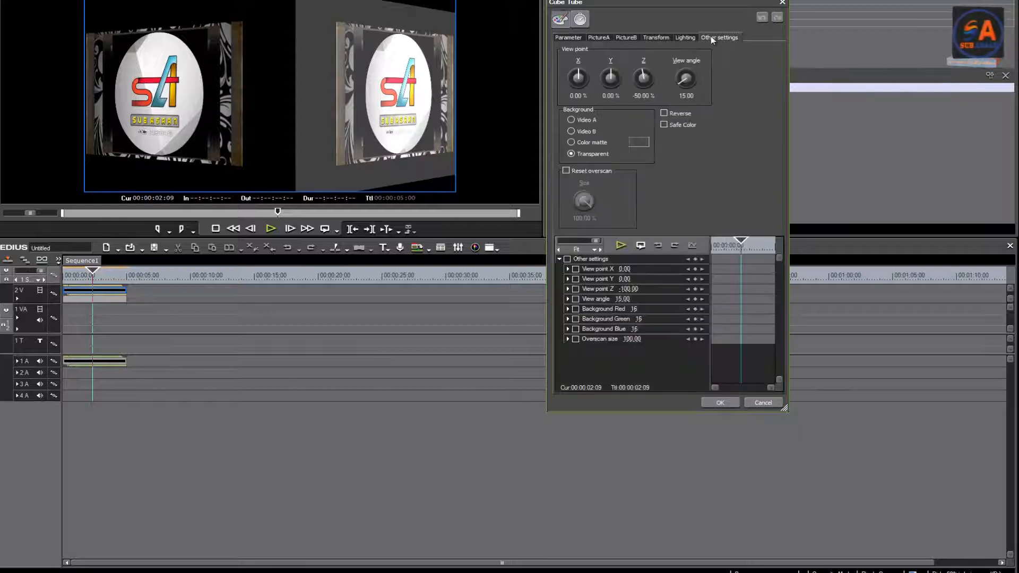
click(567, 170)
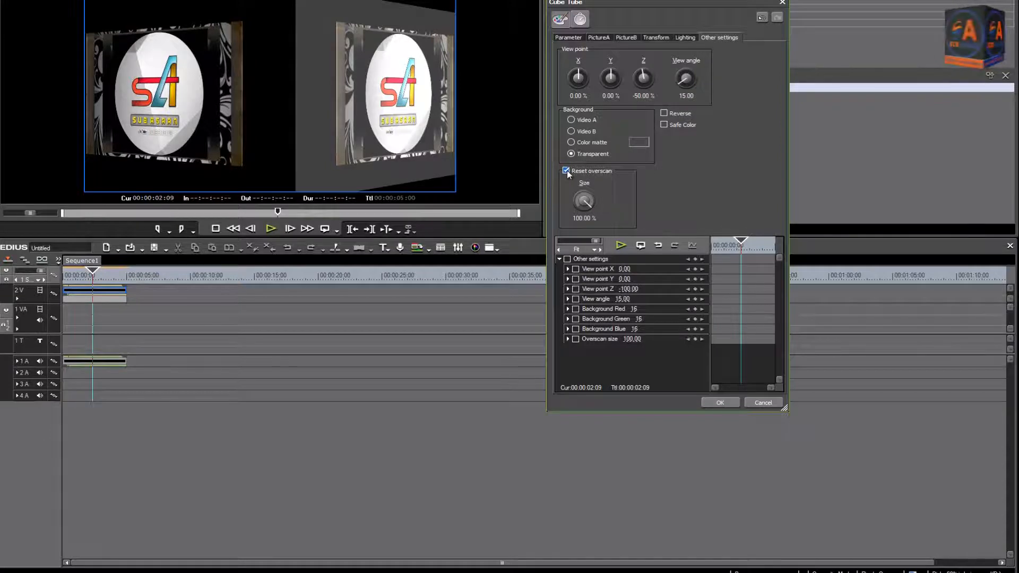
click(586, 202)
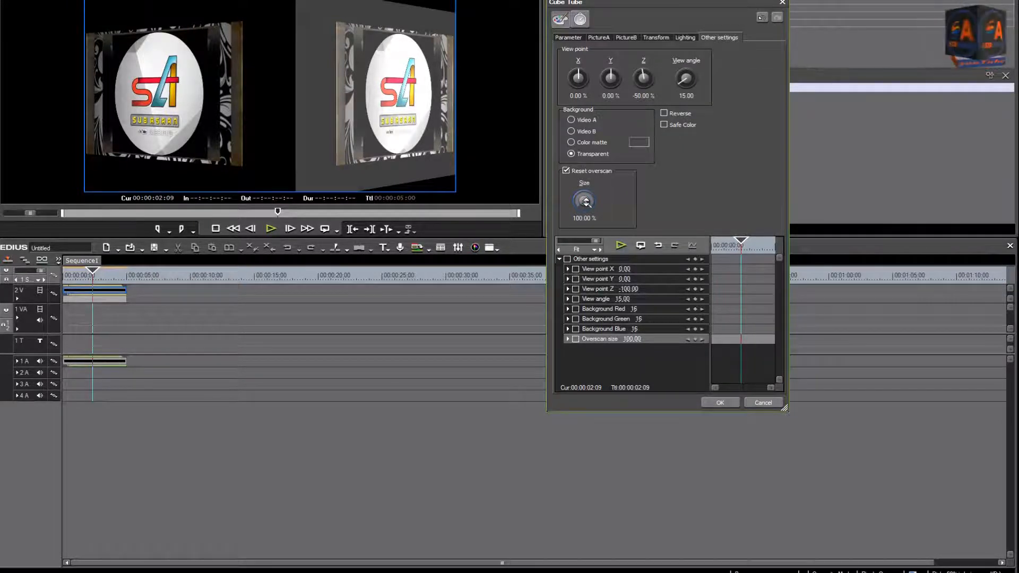
scroll(586, 202, down, 20)
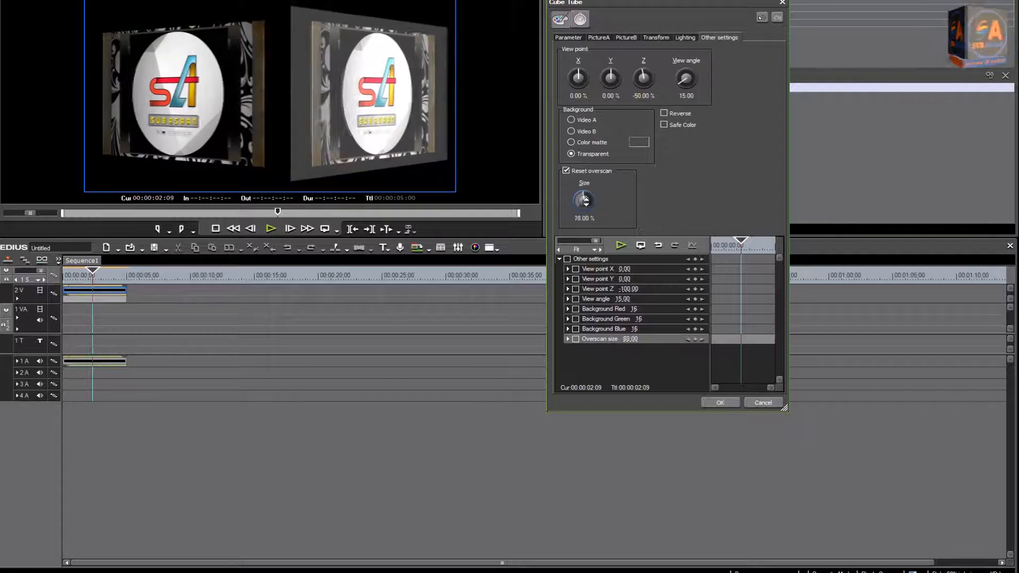
scroll(586, 201, down, 12)
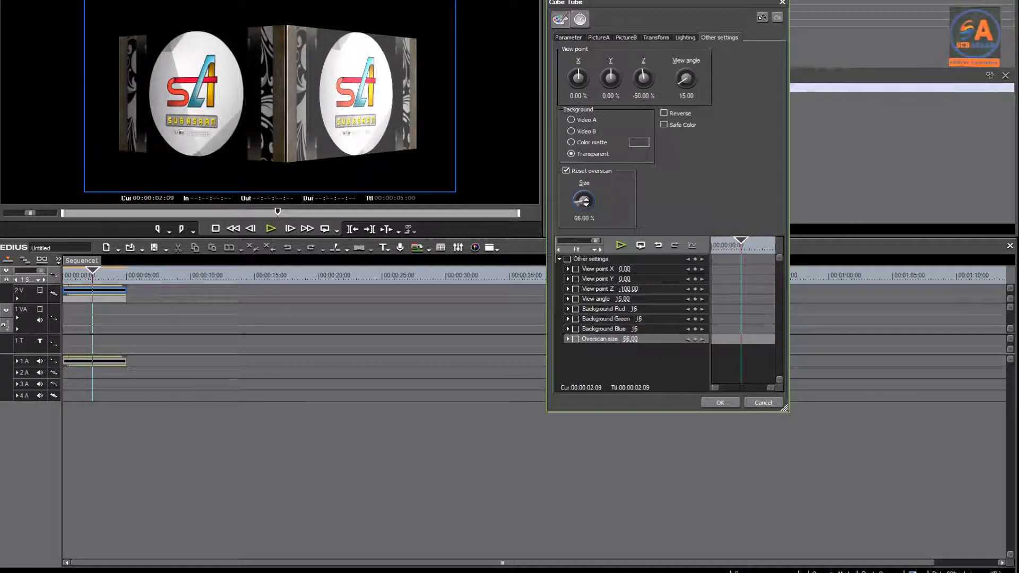
scroll(585, 201, down, 1)
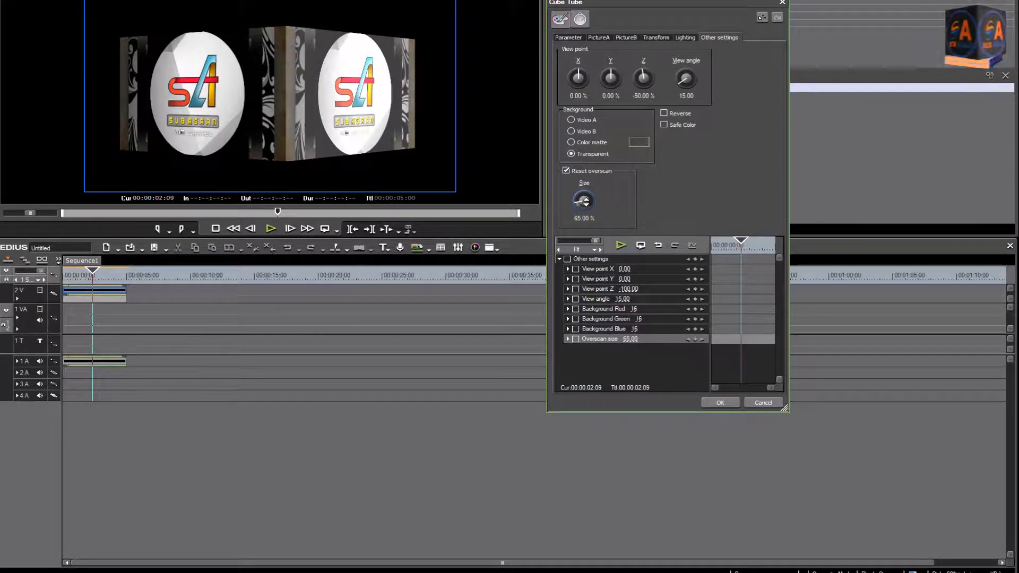
scroll(586, 202, up, 1)
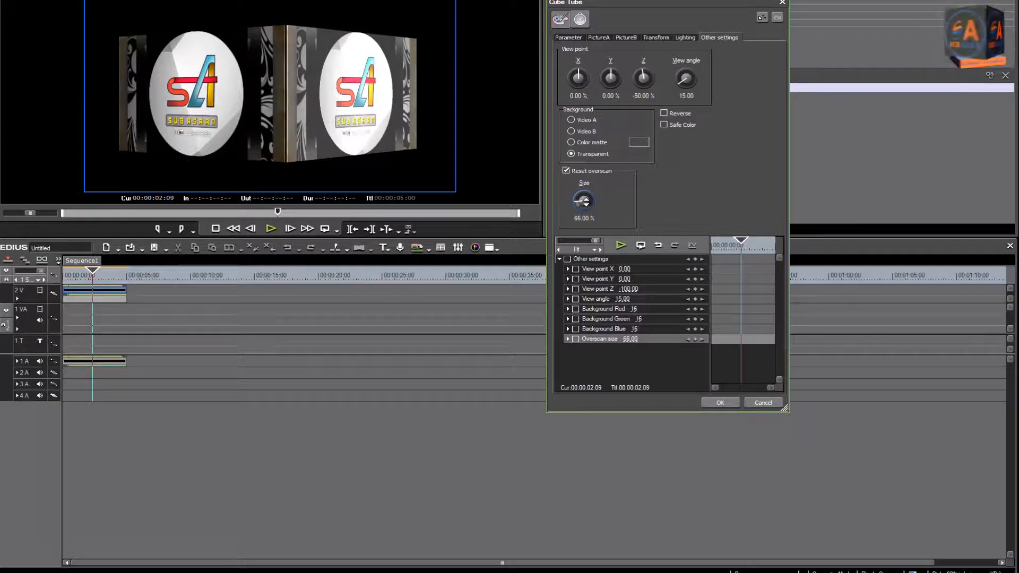
scroll(585, 201, down, 1)
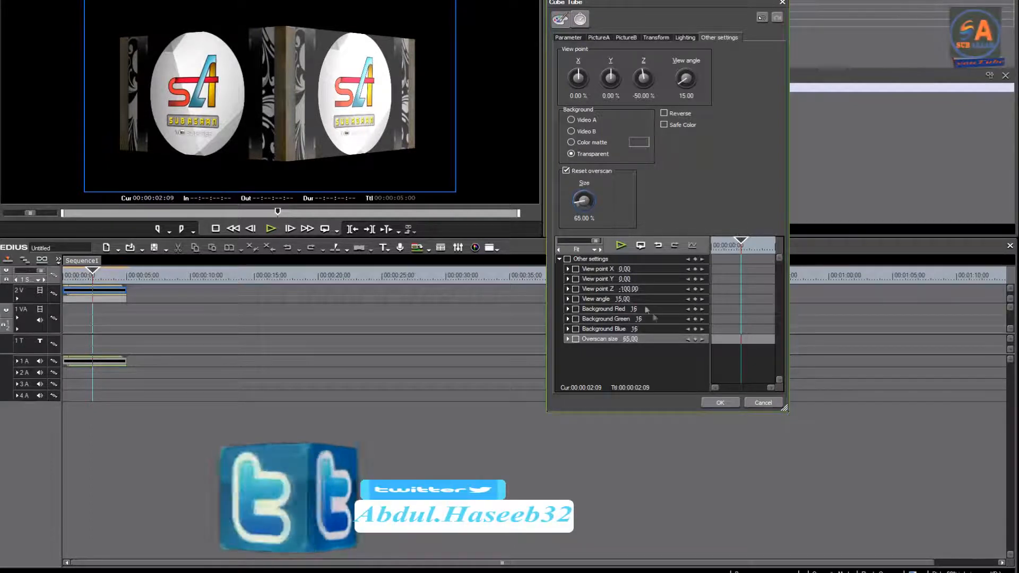
click(720, 402)
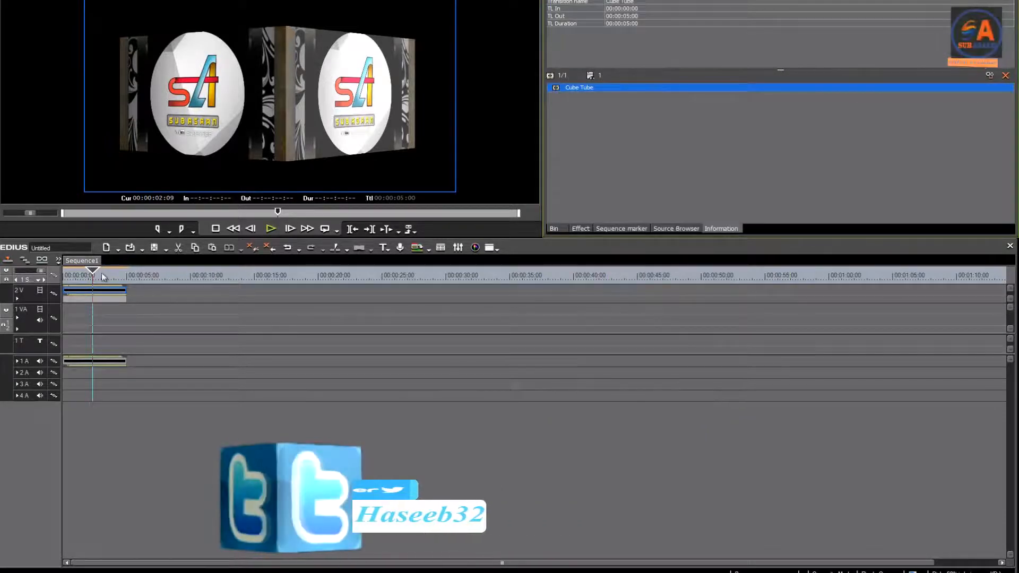
Play the sequence from the start to check the adjusted cube rotation.
drag(96, 275, 51, 272)
click(273, 231)
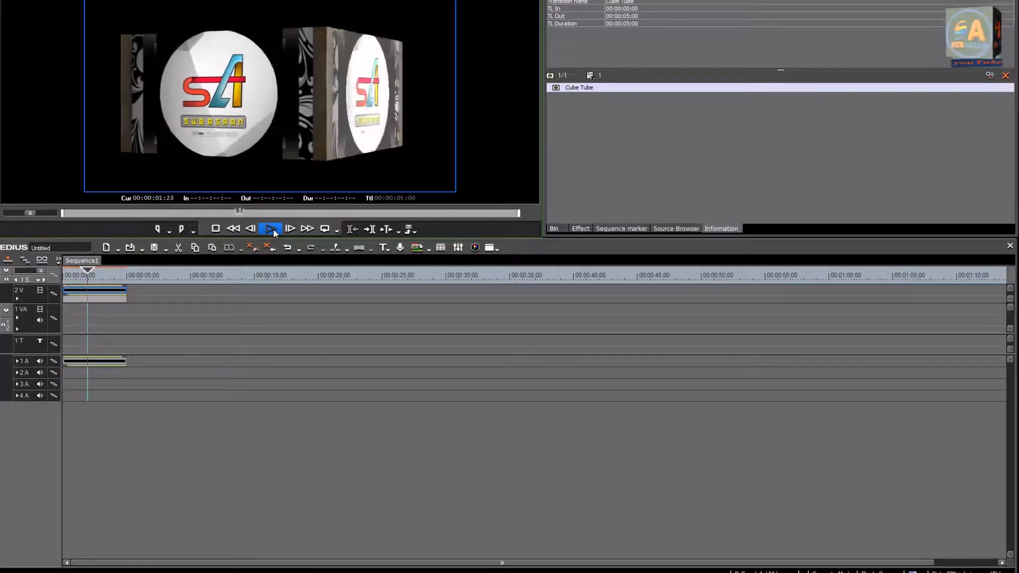
click(216, 229)
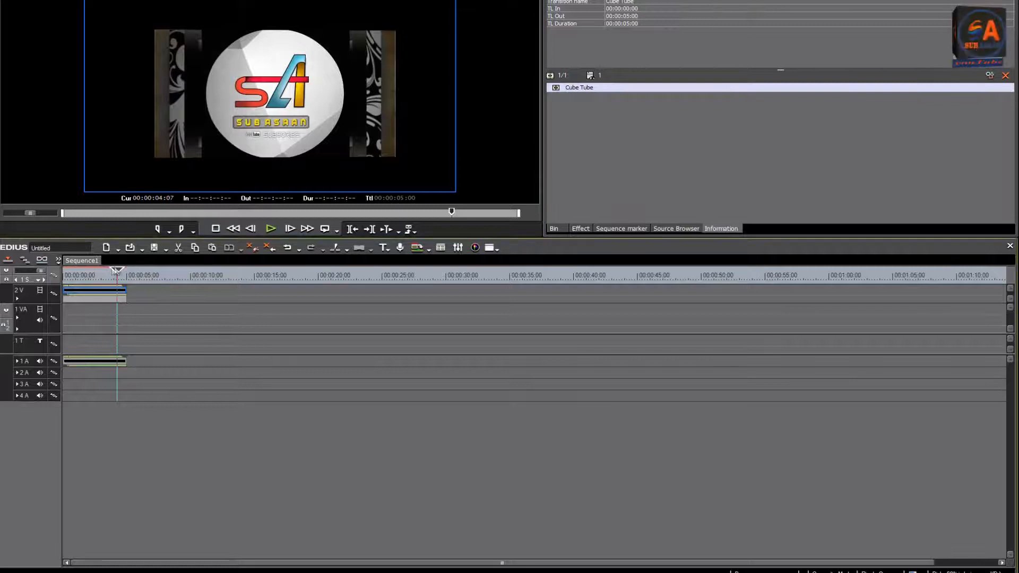
In the Cube Tube transform settings, set the rotation yaw at 00:00:05:00 to 363.60 degrees and apply it.
drag(115, 273, 69, 272)
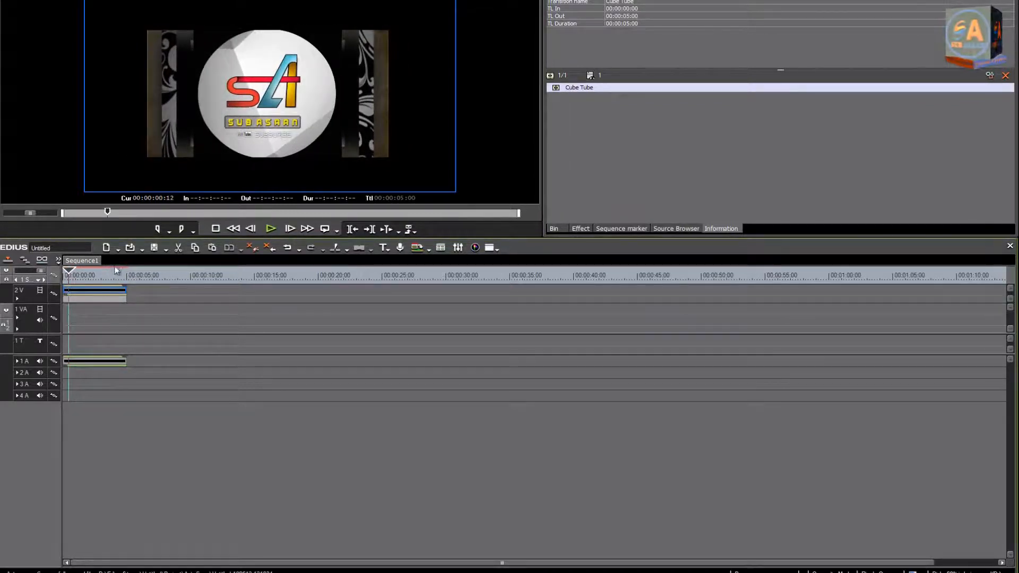
click(989, 75)
click(658, 39)
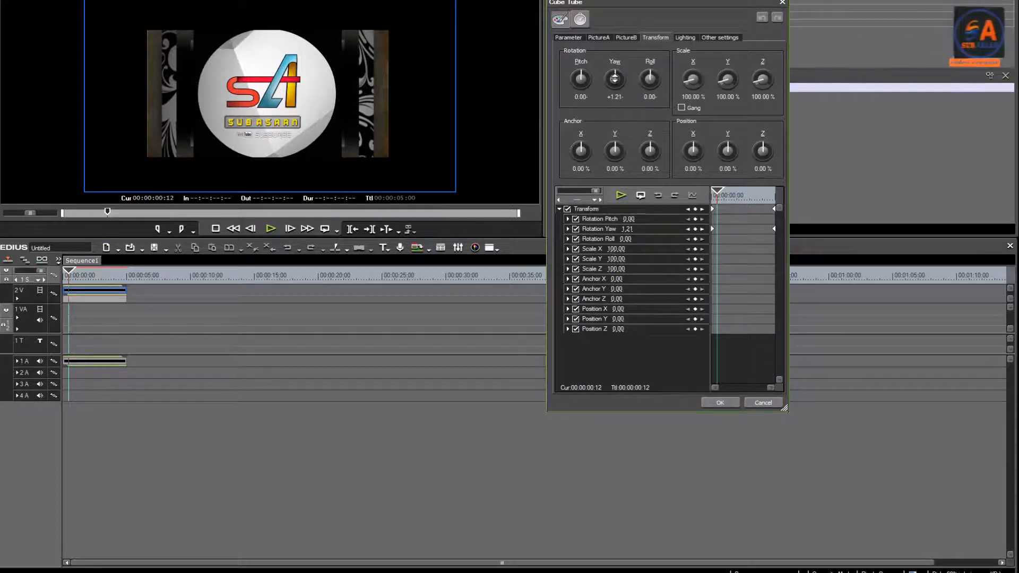
drag(717, 193, 778, 198)
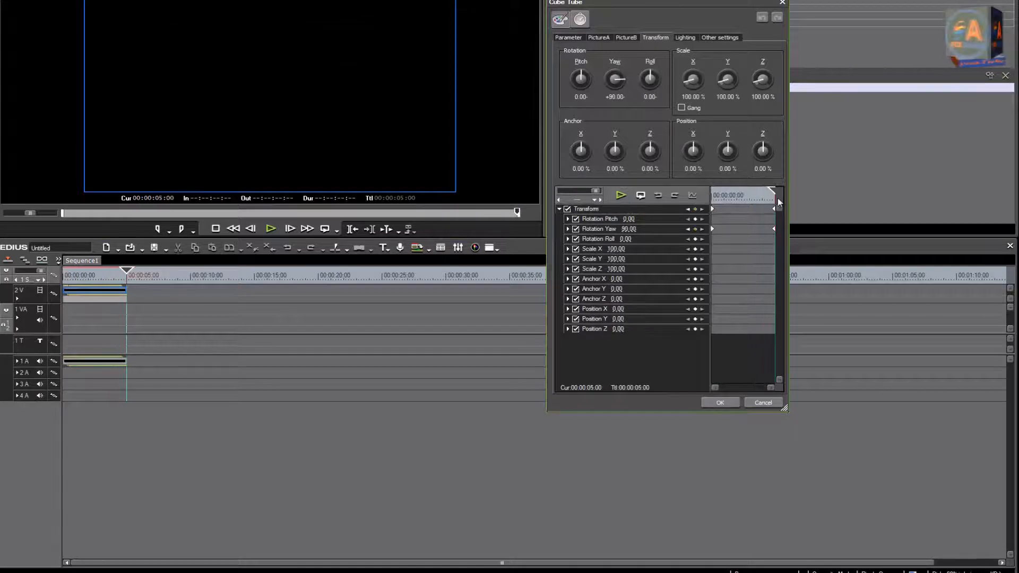
click(621, 82)
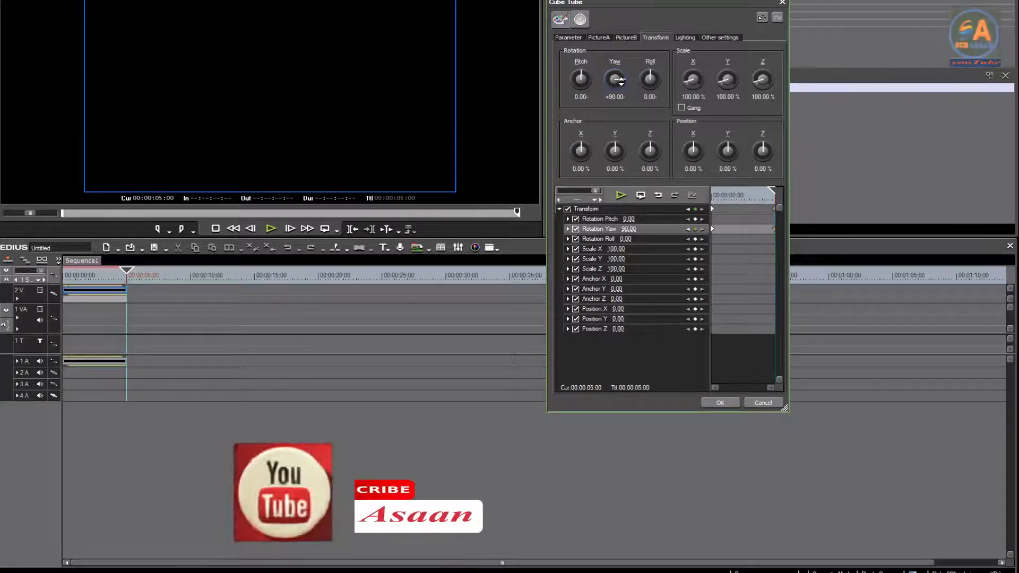
drag(620, 82, 621, 81)
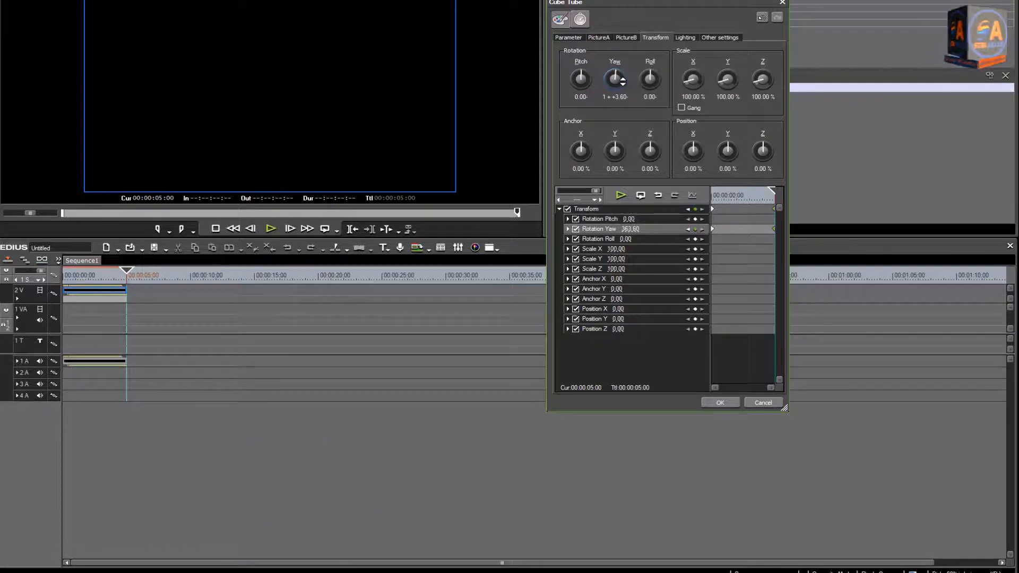
click(723, 404)
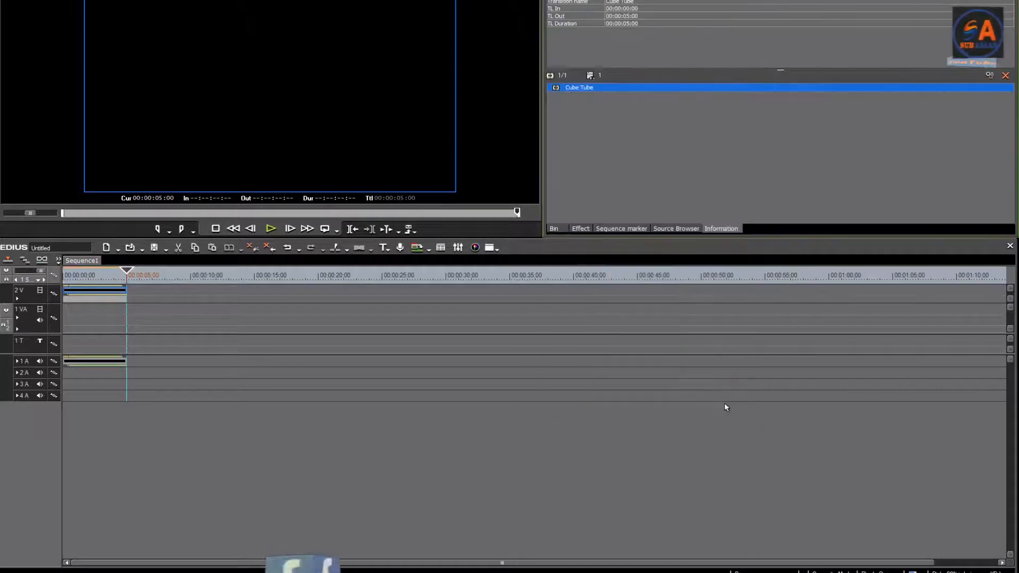
Play the sequence again from the start to review the cube's rotation with the new yaw.
drag(128, 271, 44, 273)
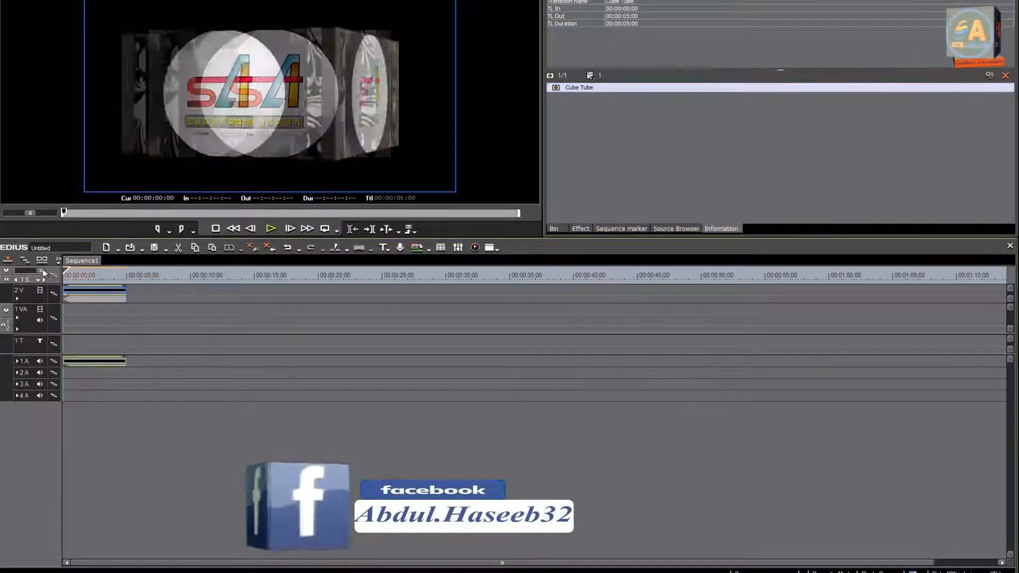
click(269, 229)
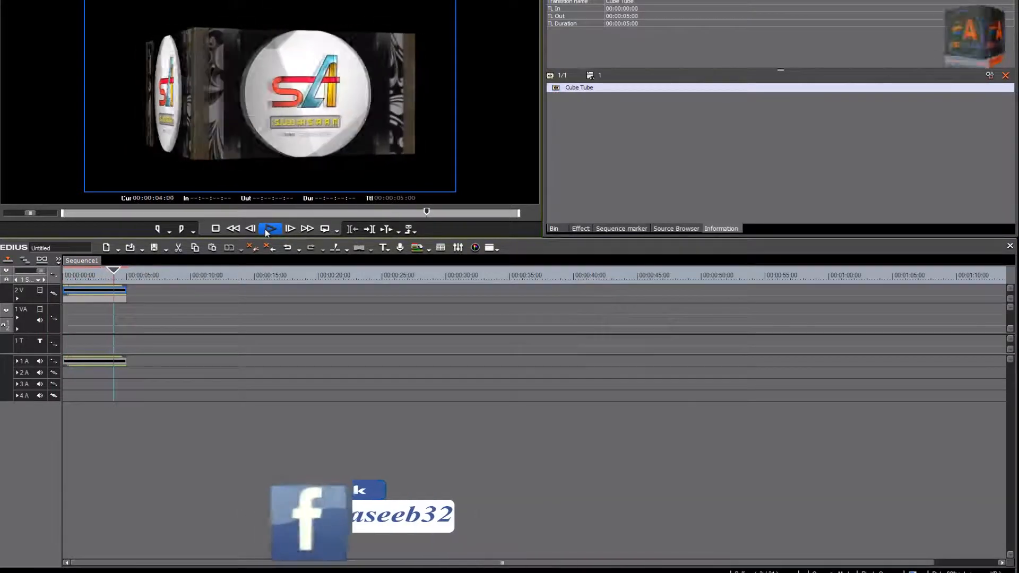
drag(127, 271, 77, 268)
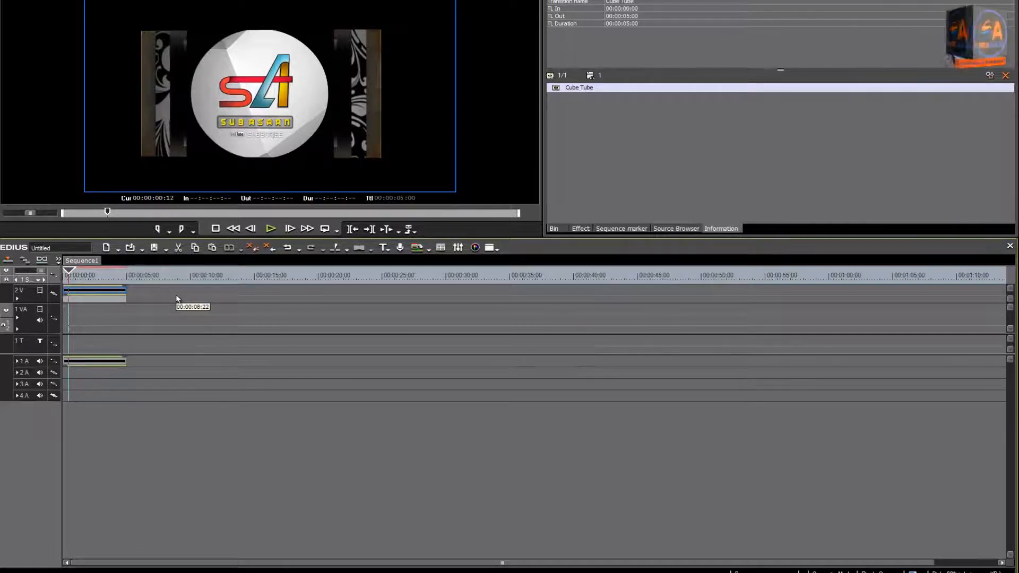
Render the sequence containing the Cube Tube transition for smooth playback.
click(201, 0)
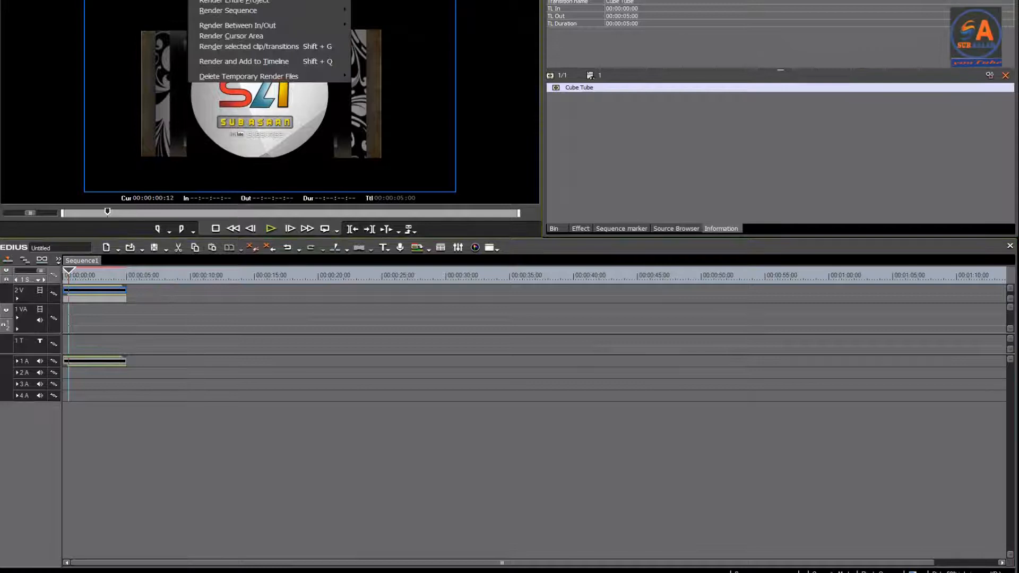
mouse_move(225, 1)
click(383, 11)
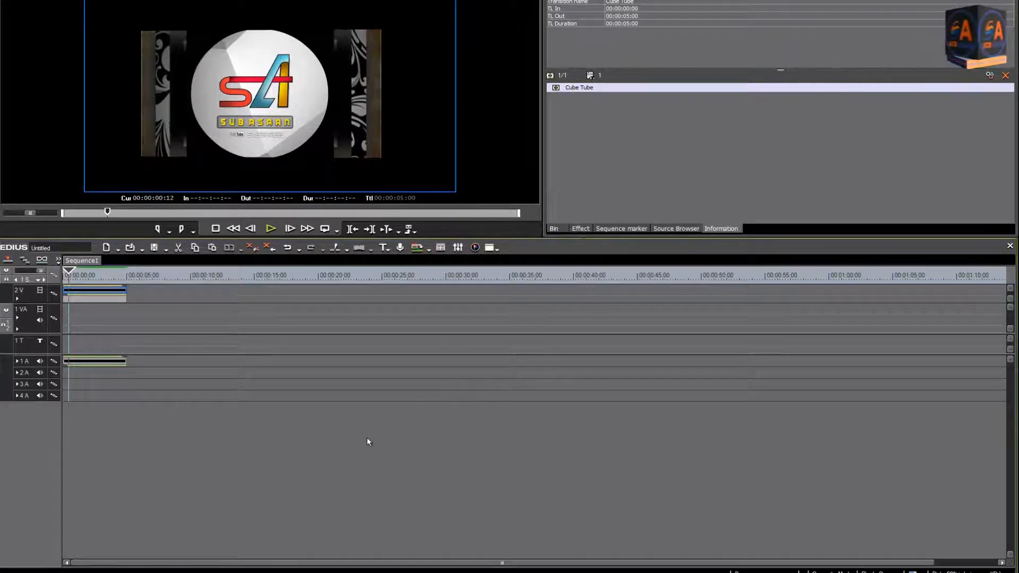
Switch to Photoshop, create a 1920 x 1080 pixel document with a white background, and fill it with the green foreground color.
click(128, 571)
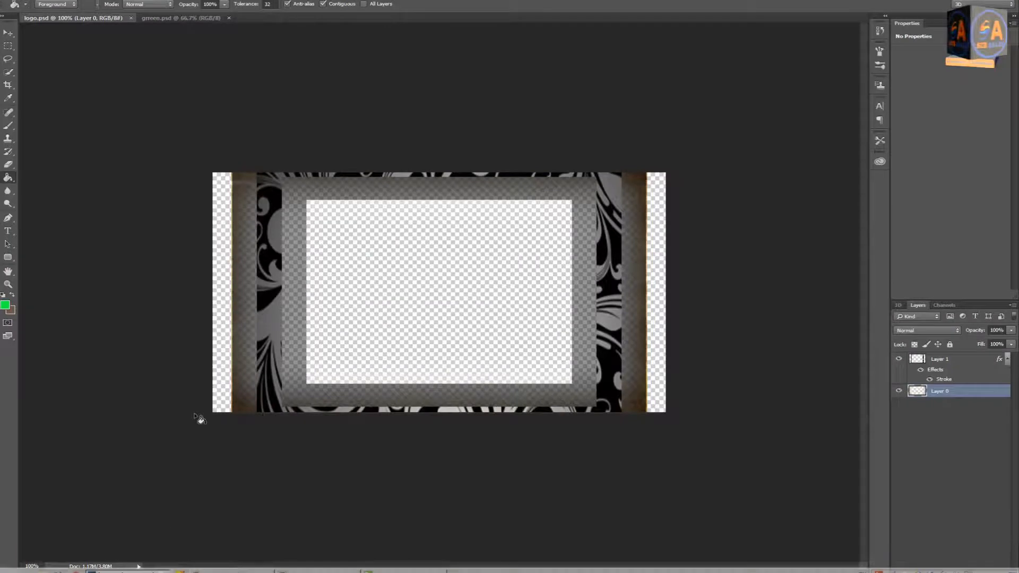
click(181, 17)
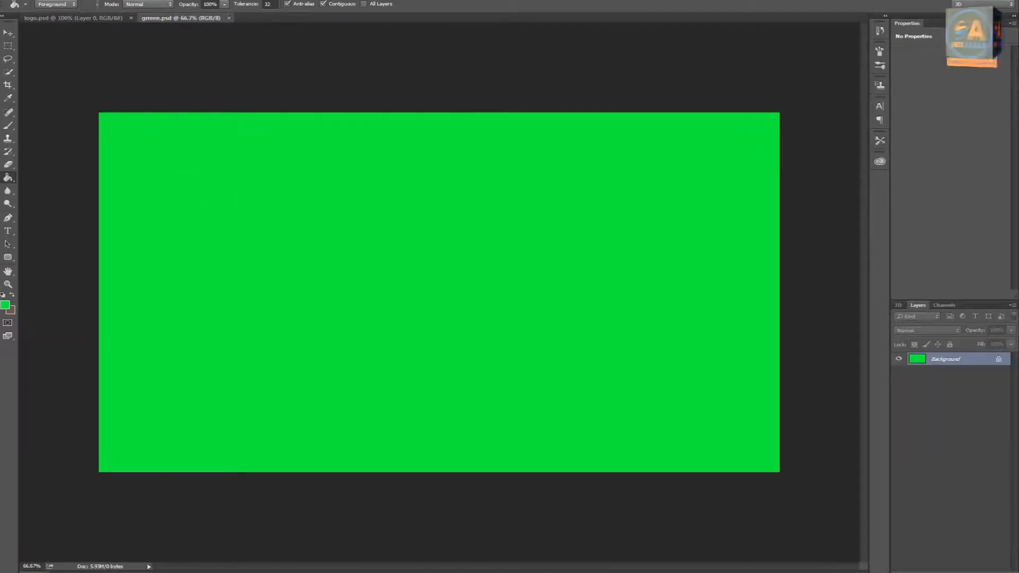
click(25, 0)
click(33, 1)
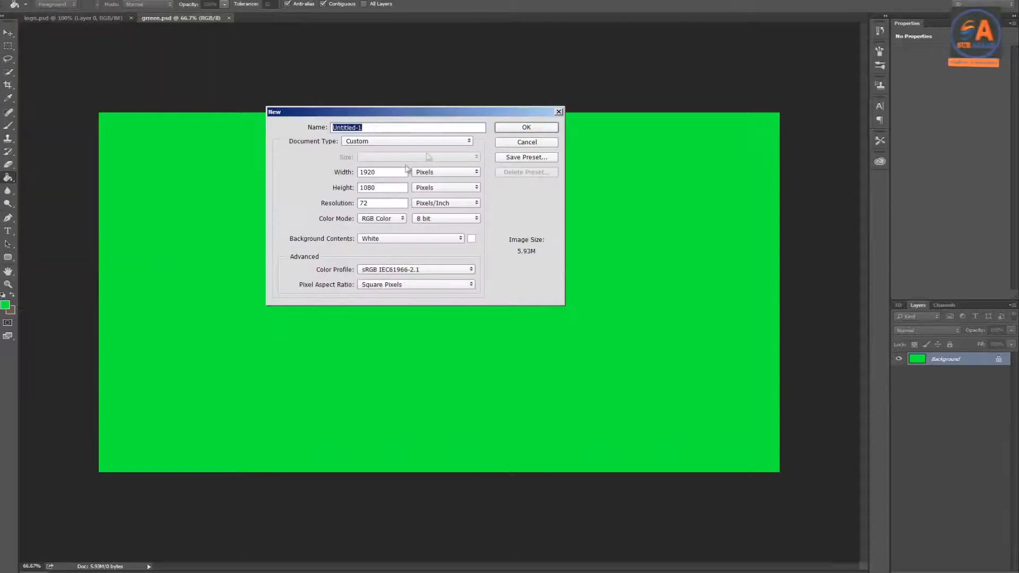
click(516, 128)
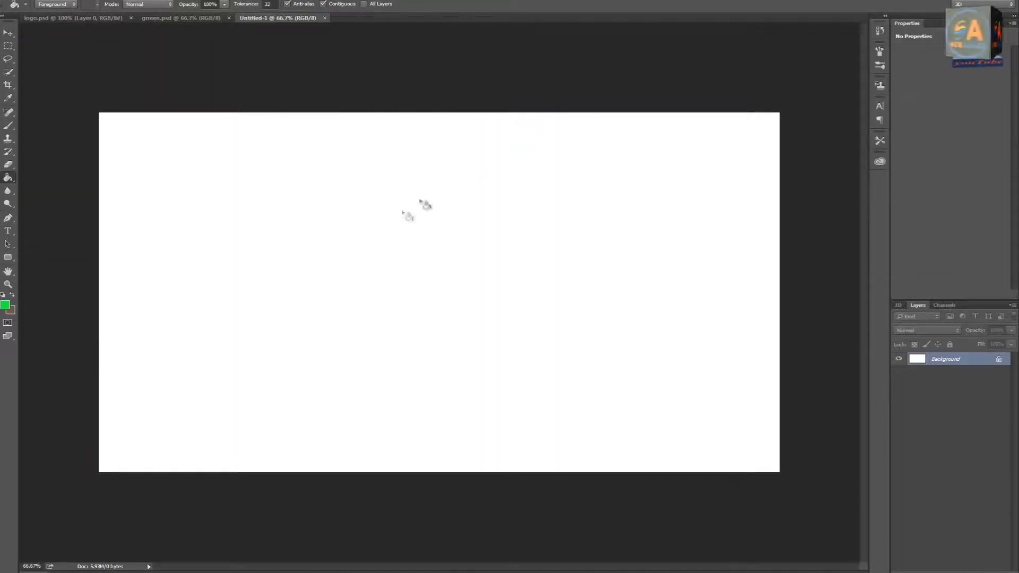
click(396, 217)
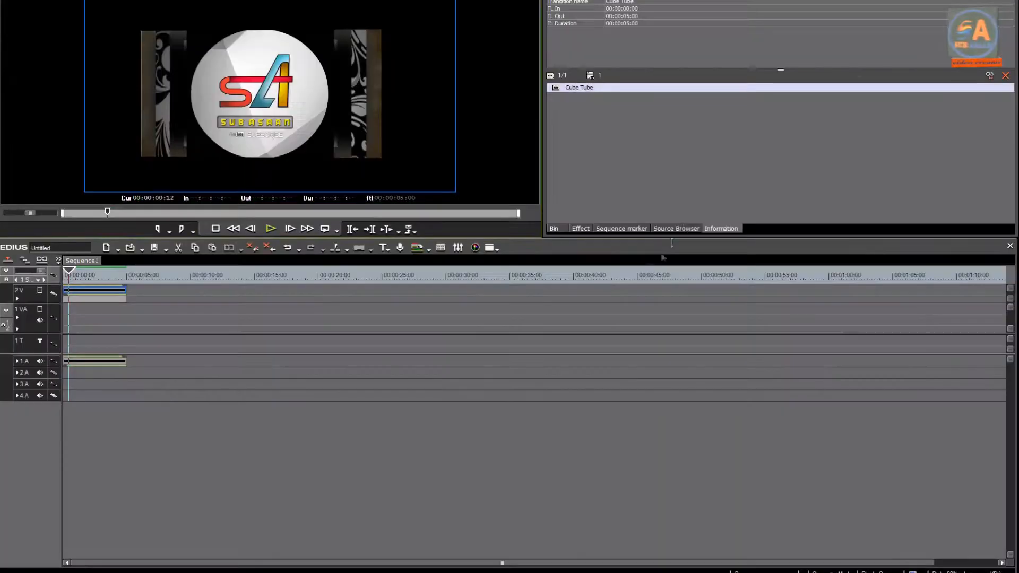
Import the GREEN image from My Pictures and place it on the 1 VA track beneath the cube clip.
click(555, 229)
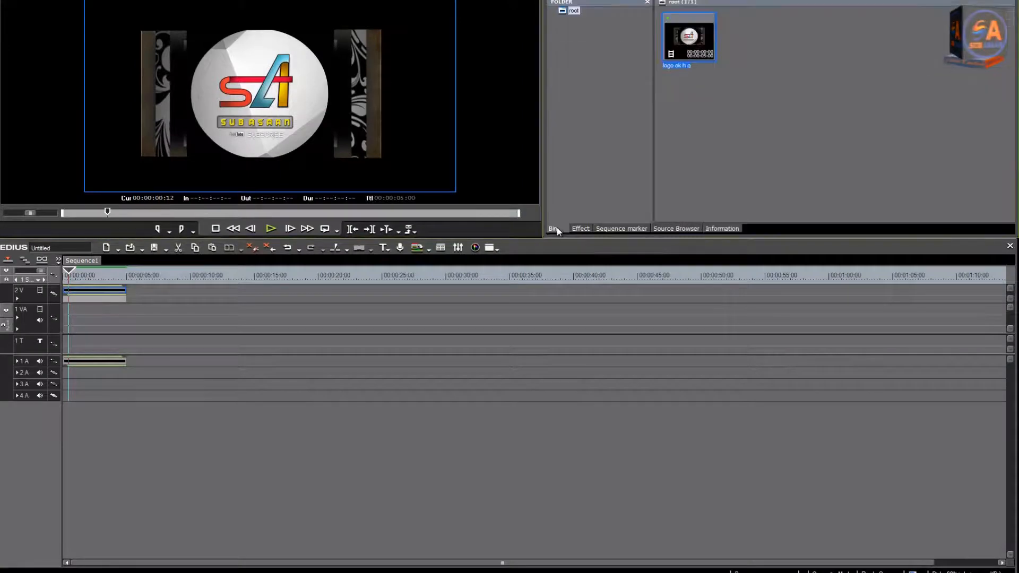
double_click(780, 135)
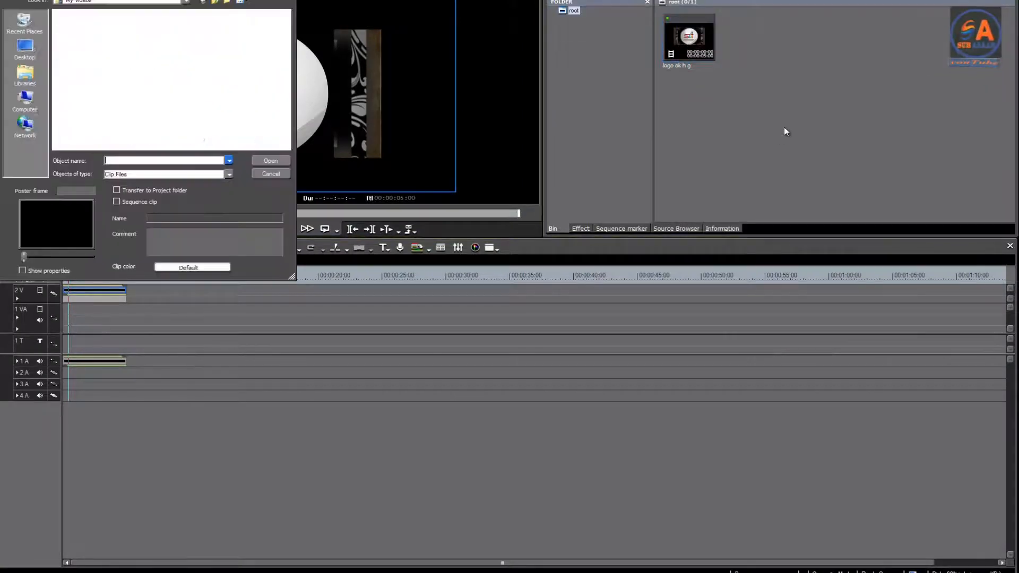
click(216, 2)
double_click(154, 80)
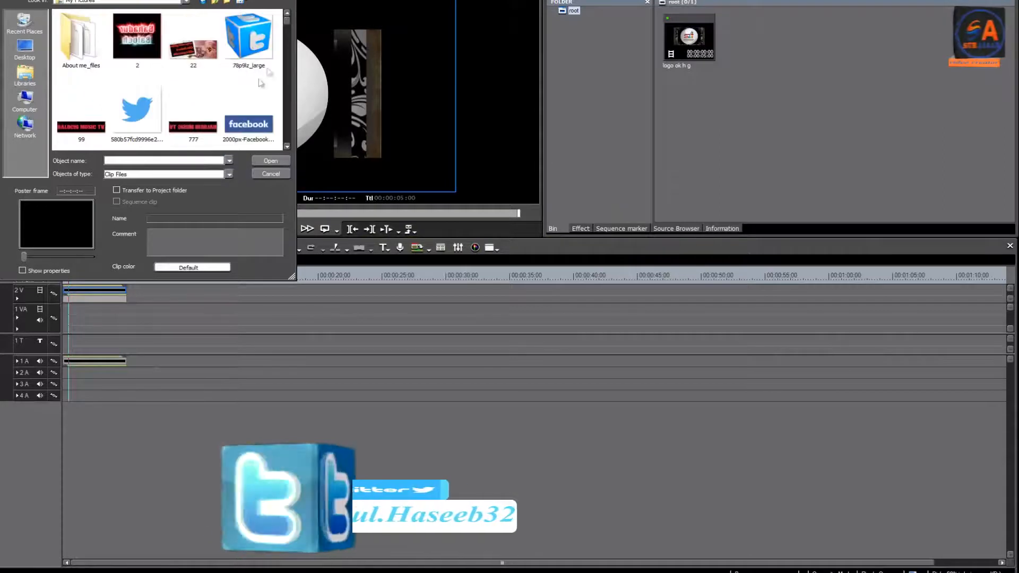
drag(286, 19, 286, 54)
click(151, 91)
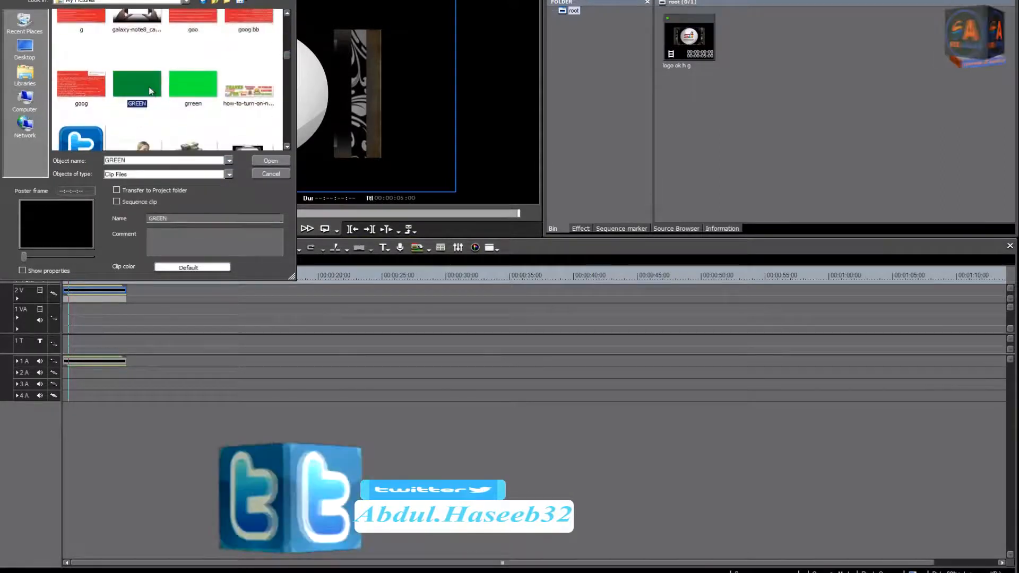
double_click(151, 91)
drag(742, 42, 80, 343)
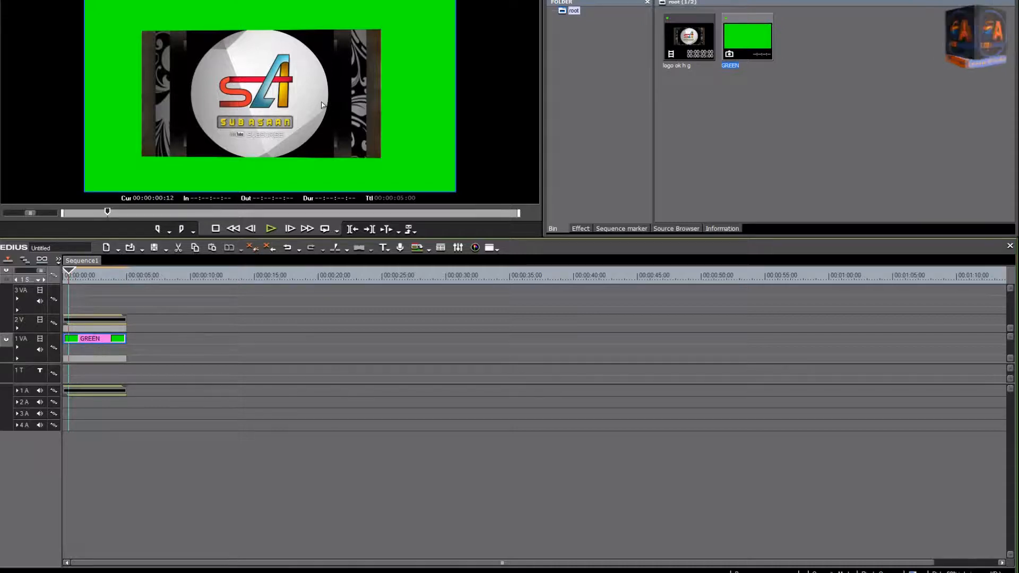
Play the sequence from the start to review the cube rotating over the green background.
click(66, 273)
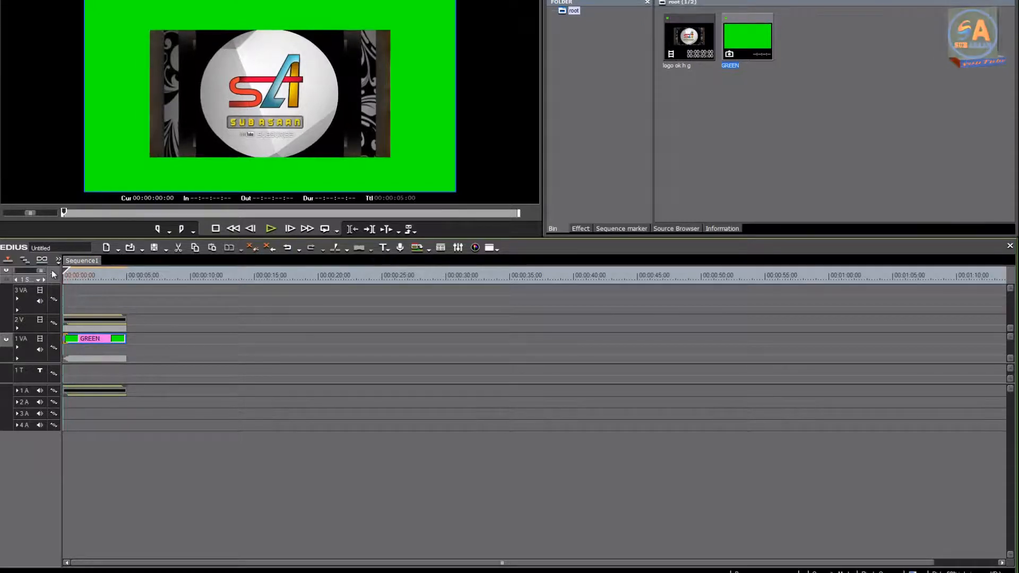
click(270, 228)
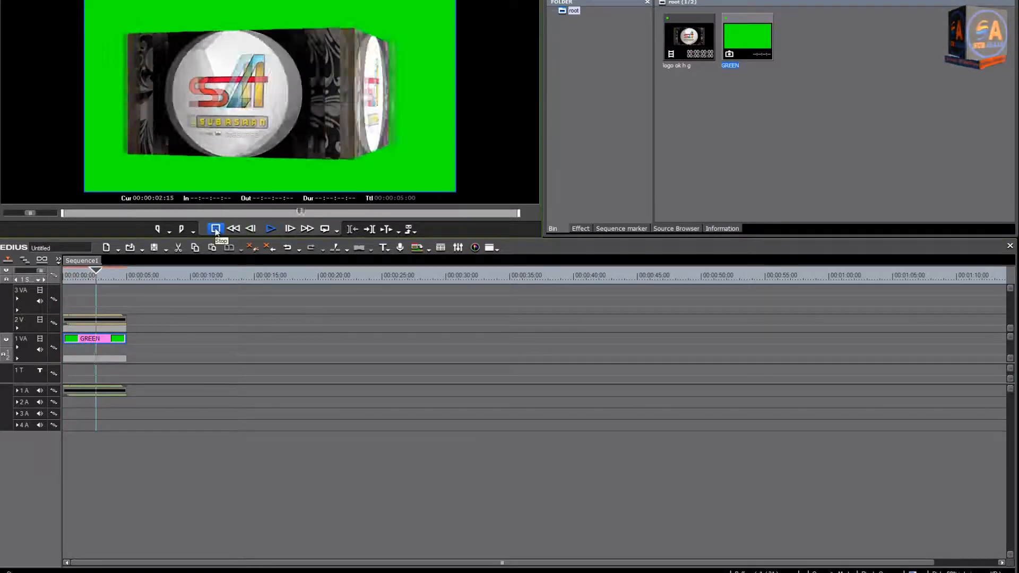
click(216, 229)
drag(105, 271, 83, 274)
Apply the 3D Picture In Picture keyer to the cube clip on the 2 V track.
click(97, 328)
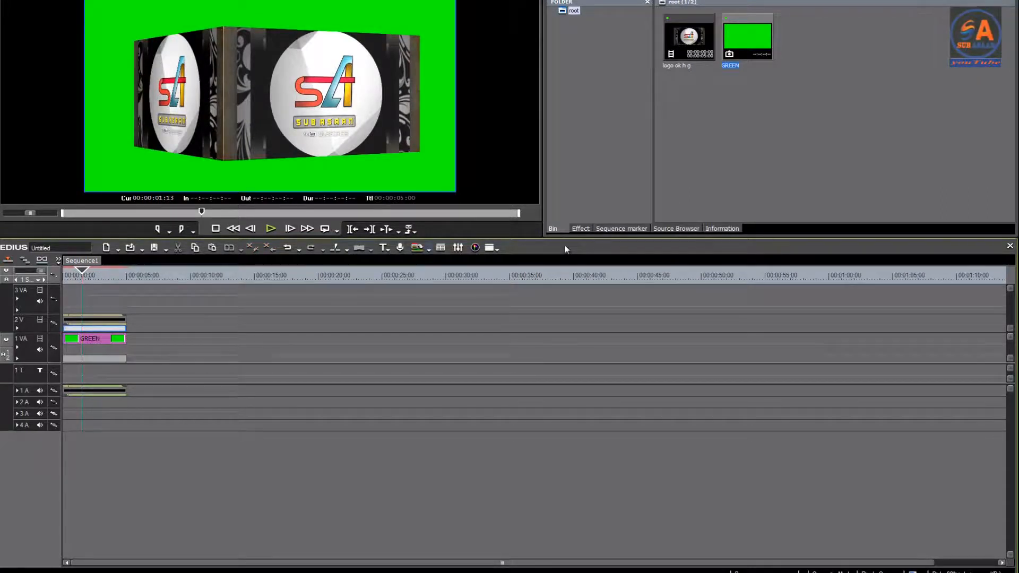
click(581, 228)
click(583, 67)
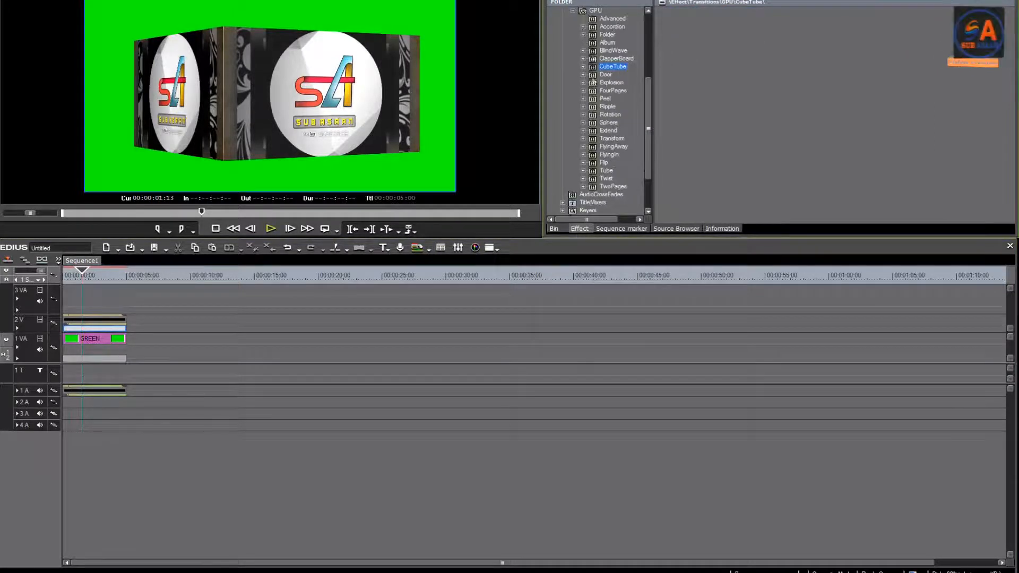
click(573, 11)
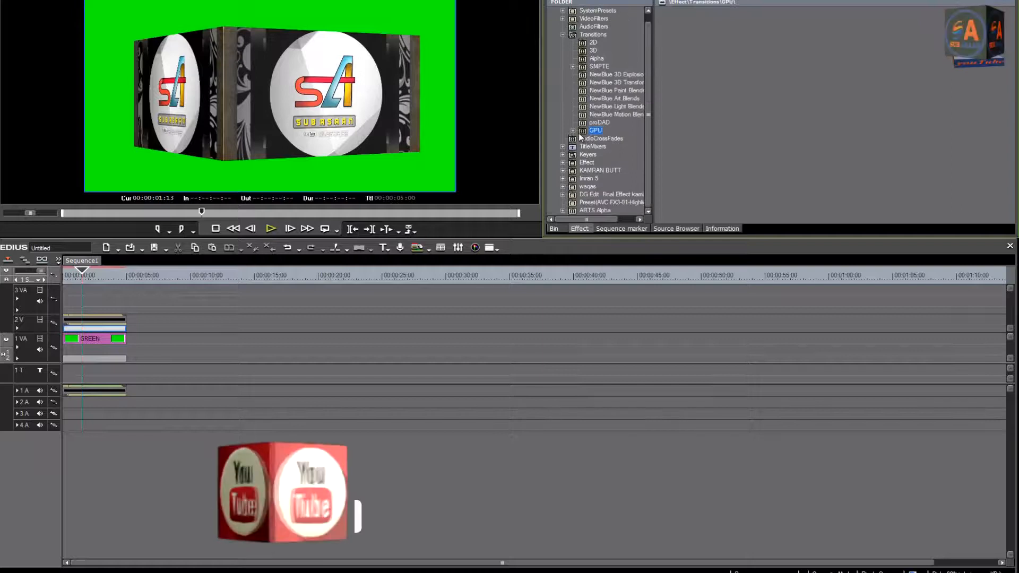
click(563, 35)
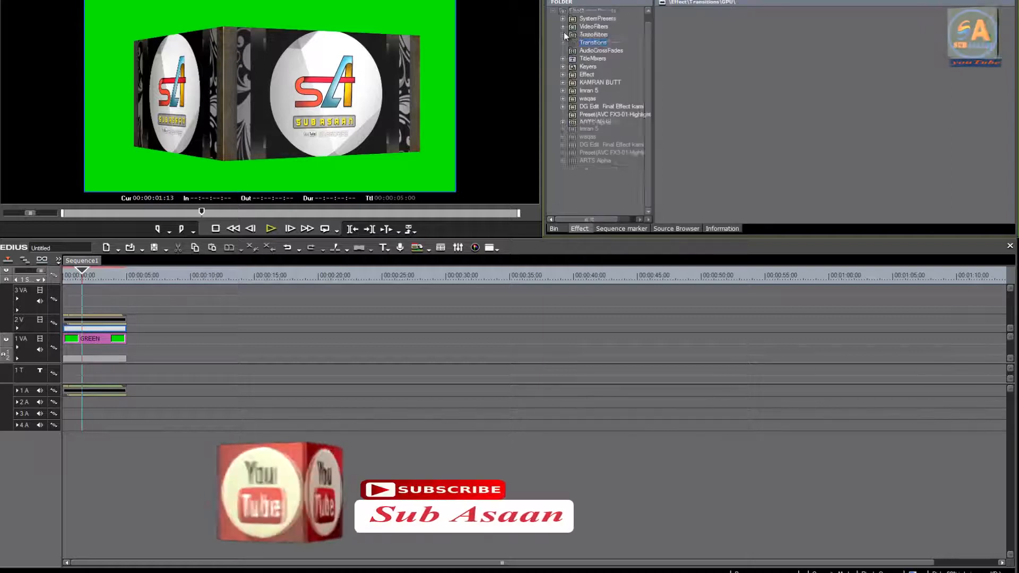
click(586, 67)
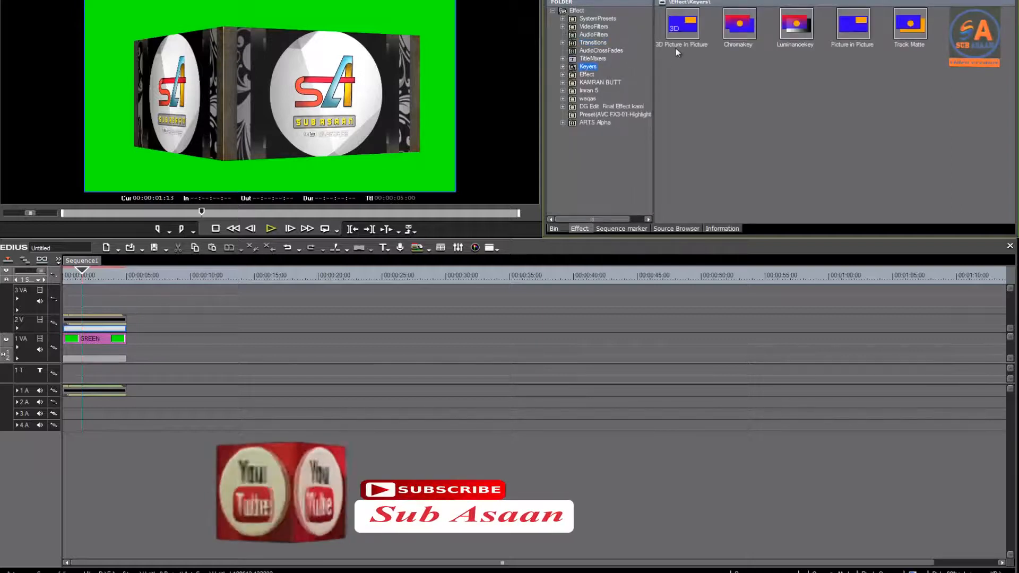
drag(683, 27, 101, 326)
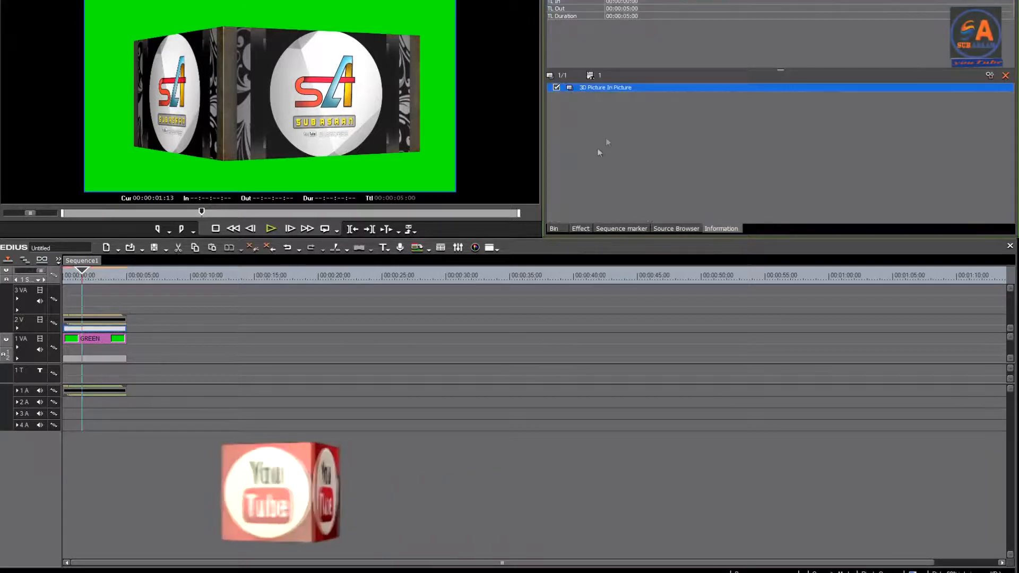
In the 3D Picture In Picture settings at 00:00:00:00, shrink the cube and move it to the lower-right corner of the frame.
double_click(622, 88)
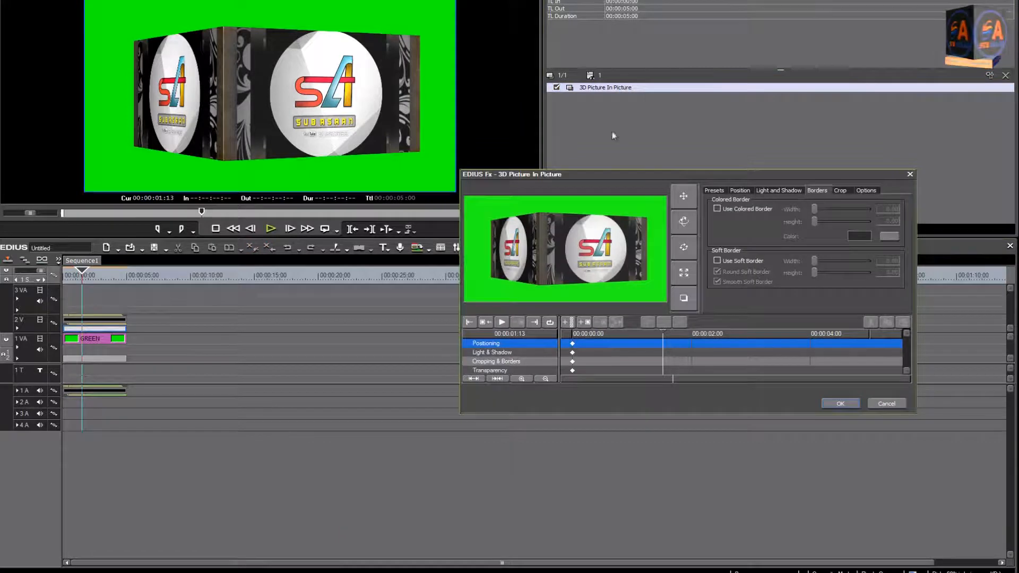
drag(665, 334, 555, 343)
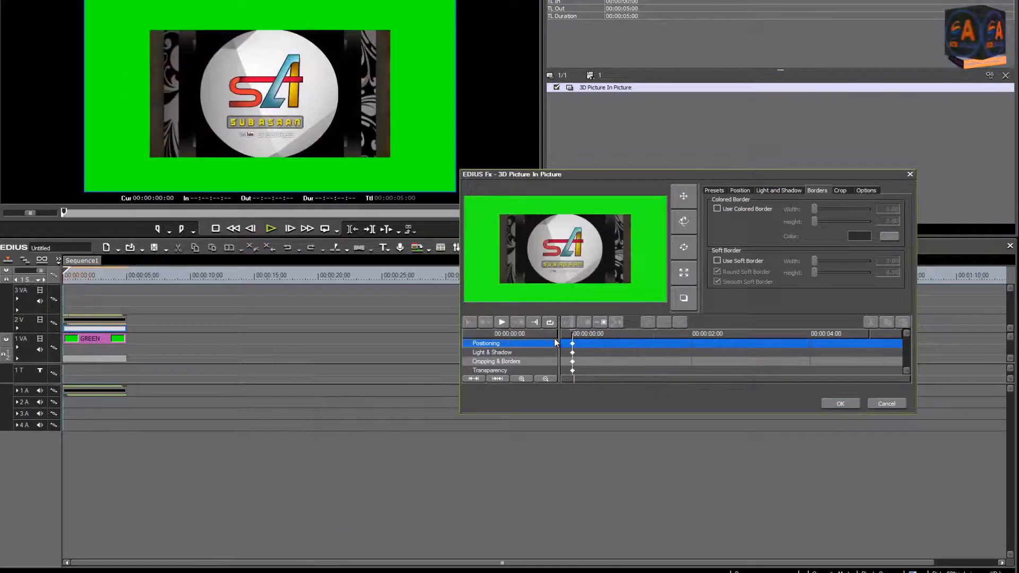
drag(590, 256, 597, 284)
drag(571, 247, 634, 310)
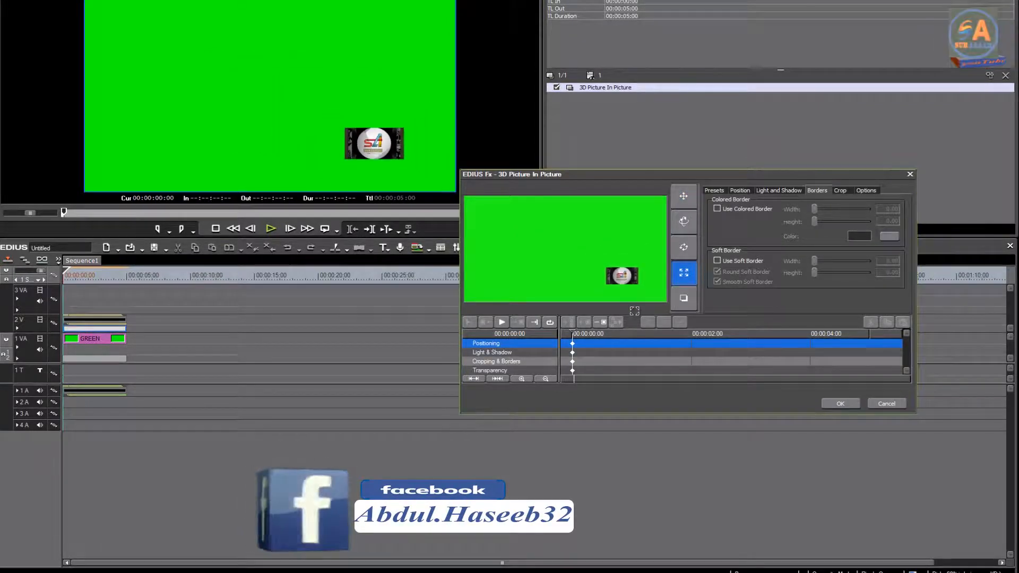
click(684, 196)
drag(631, 273, 639, 293)
Fine-tune the cube's size and its position near the frame's lower-right corner, then apply the 3D Picture In Picture settings.
click(683, 273)
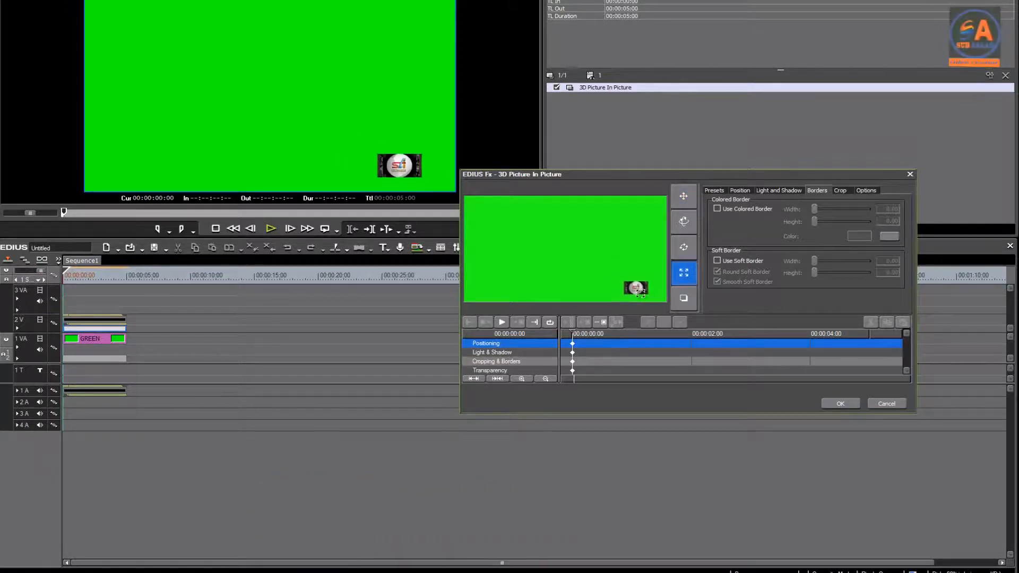
click(683, 196)
click(685, 276)
click(685, 197)
click(684, 274)
click(685, 195)
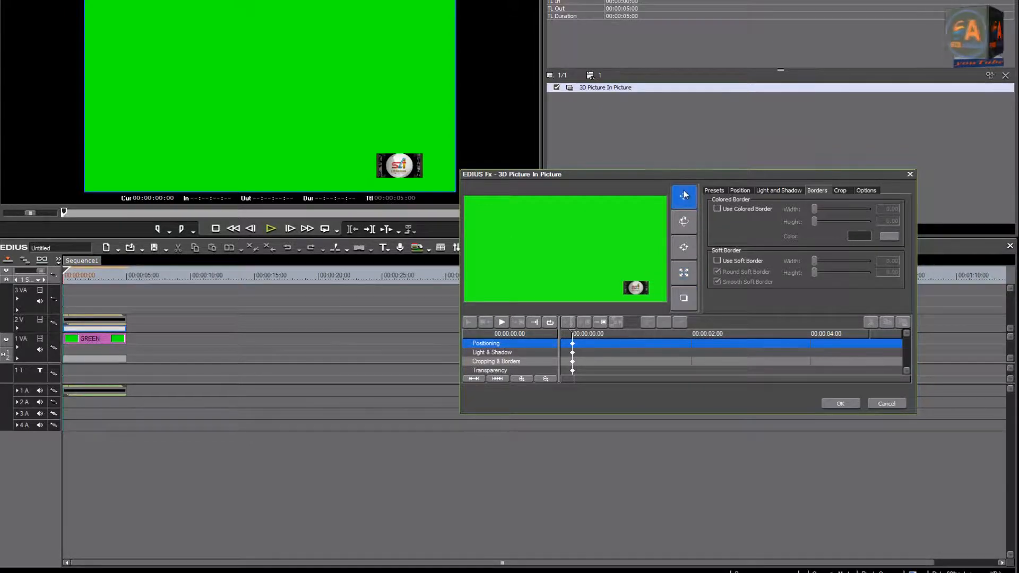
mouse_move(639, 287)
mouse_down()
mouse_move(654, 203)
mouse_move(651, 289)
mouse_up()
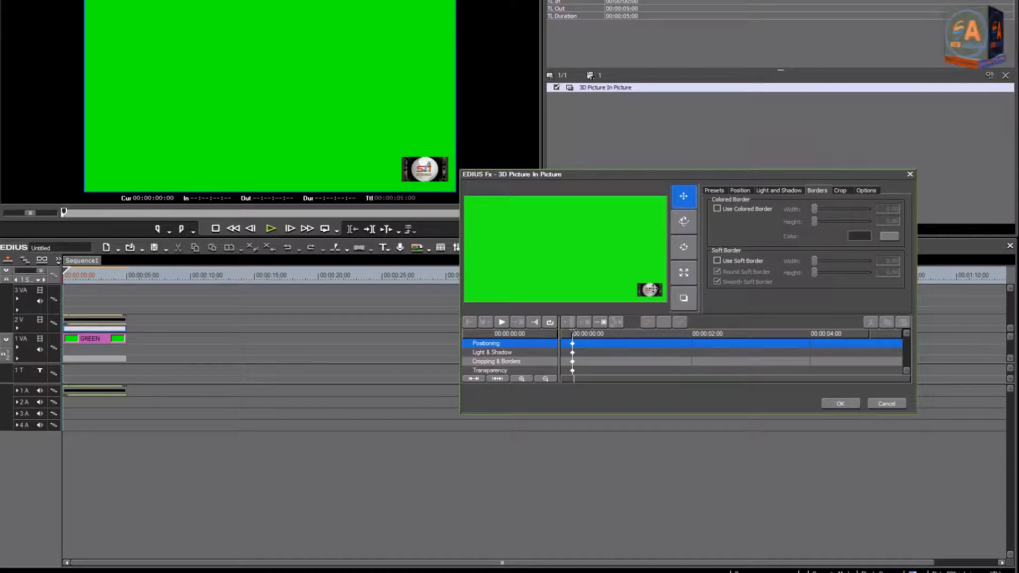
click(683, 276)
mouse_move(653, 292)
mouse_down()
mouse_move(650, 278)
mouse_move(645, 287)
mouse_up()
click(684, 192)
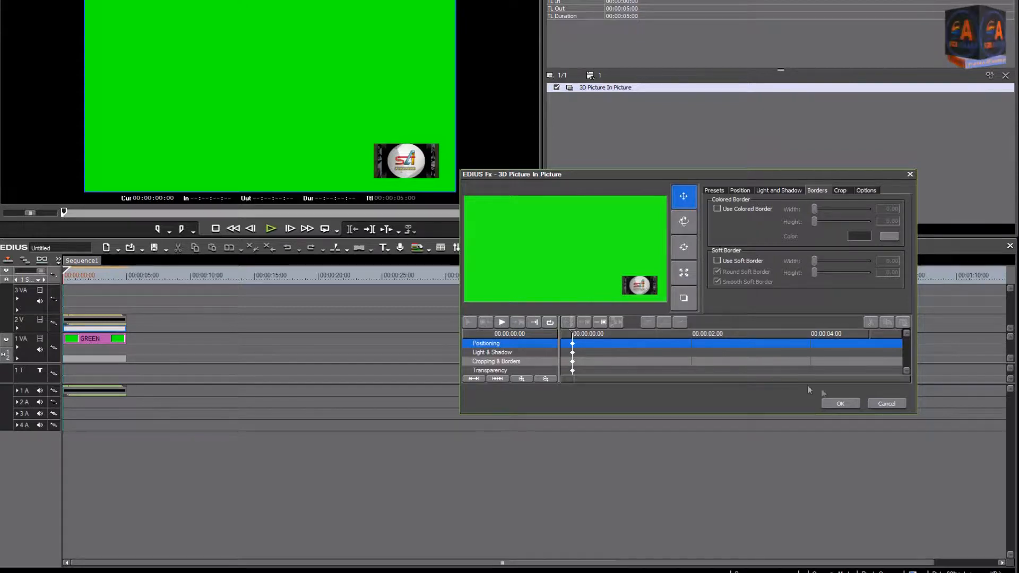
click(840, 404)
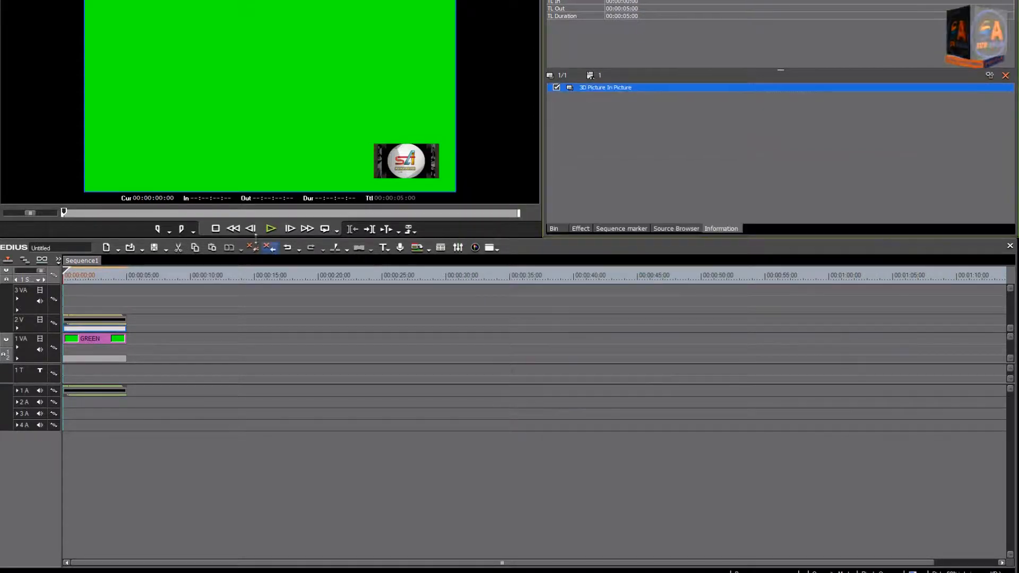
Play the sequence to review the small cube over green, then return to the start.
click(270, 229)
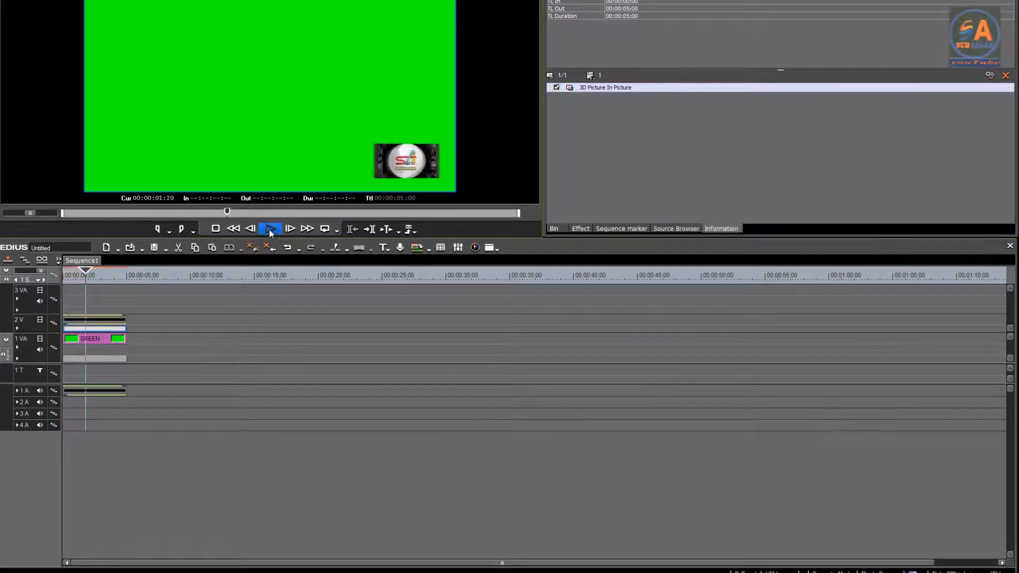
click(216, 229)
drag(101, 273, 61, 274)
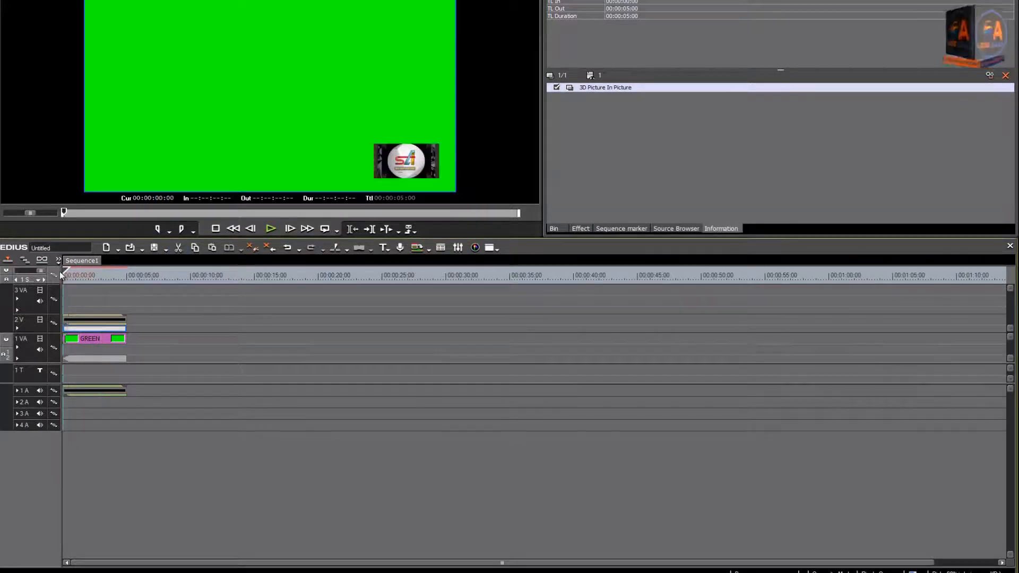
Render the sequence with the green background and play the rendered cube animation.
click(241, 2)
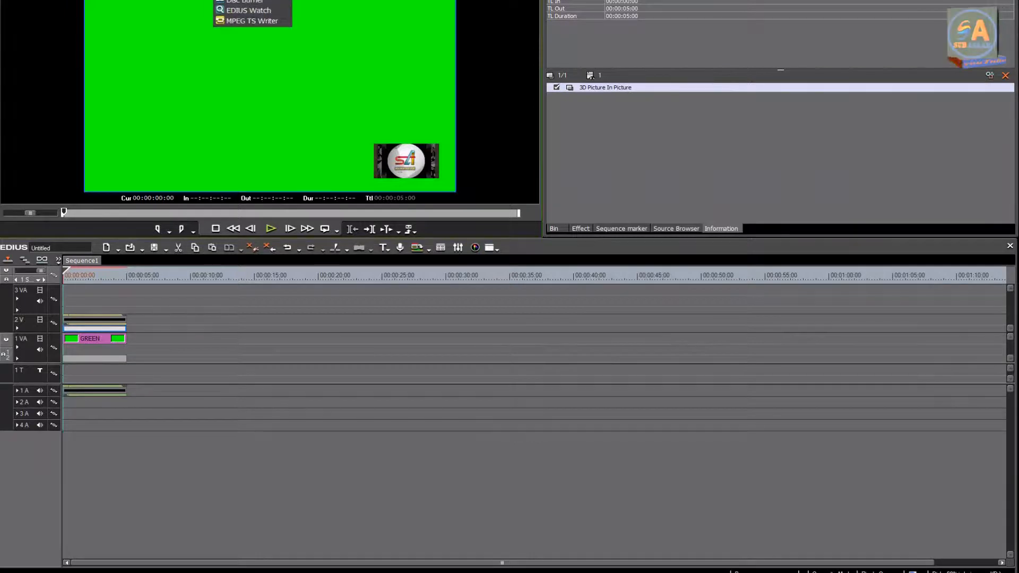
mouse_move(198, 1)
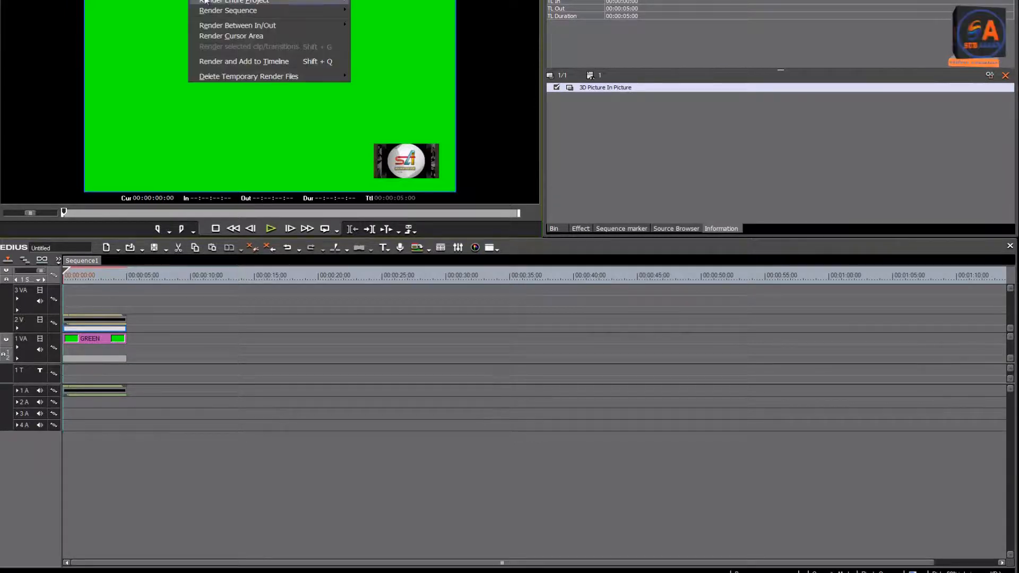
click(364, 10)
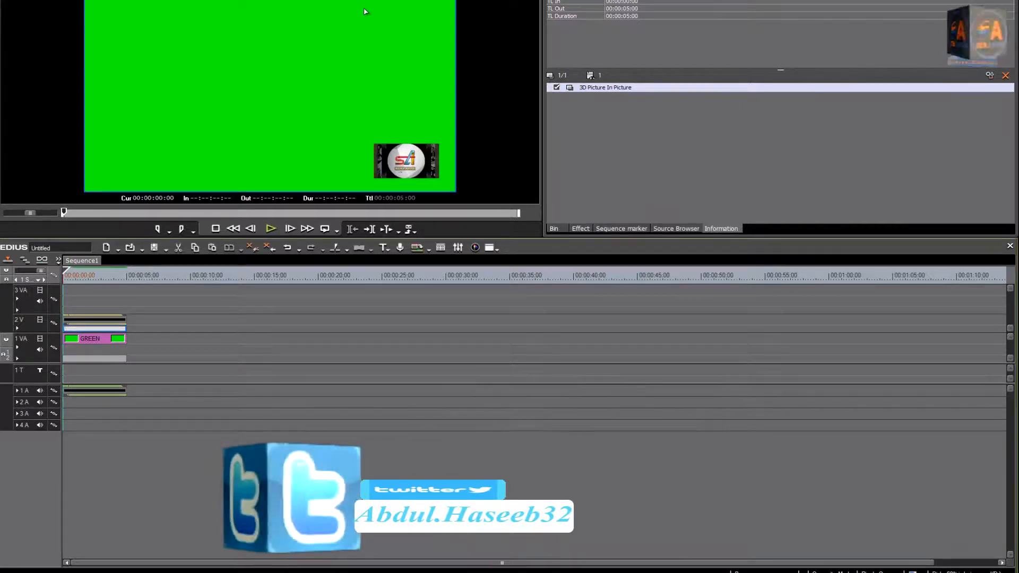
click(268, 228)
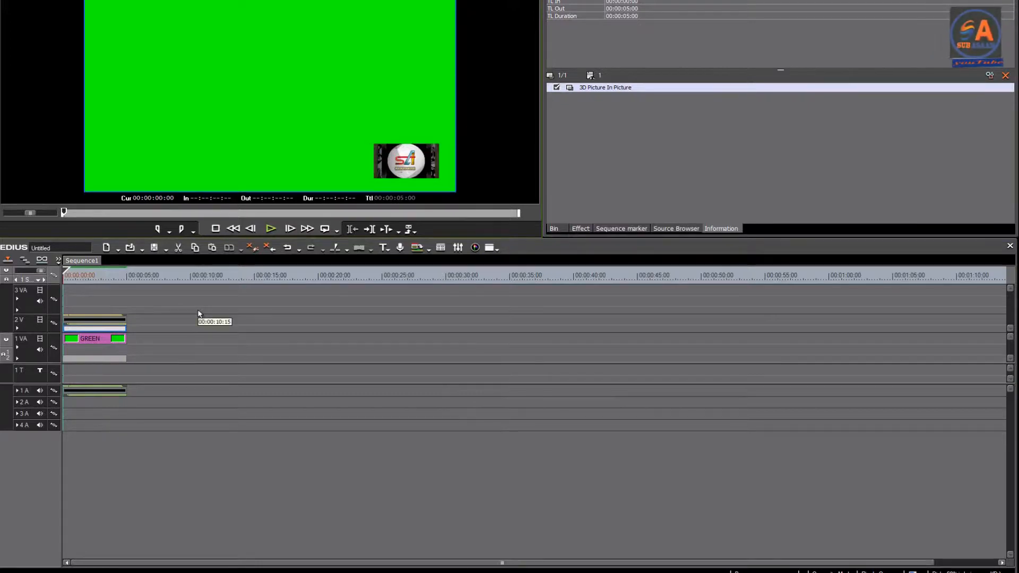
Export the sequence to My Videos as an MPEG2 Program Stream file named logo hh.
key(F11)
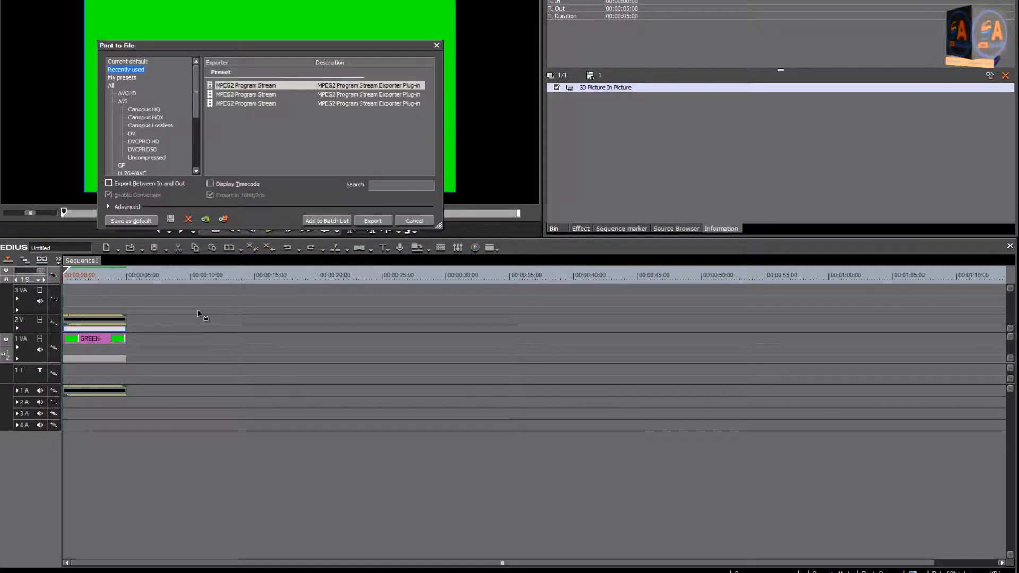
drag(200, 121, 194, 154)
click(125, 127)
click(249, 94)
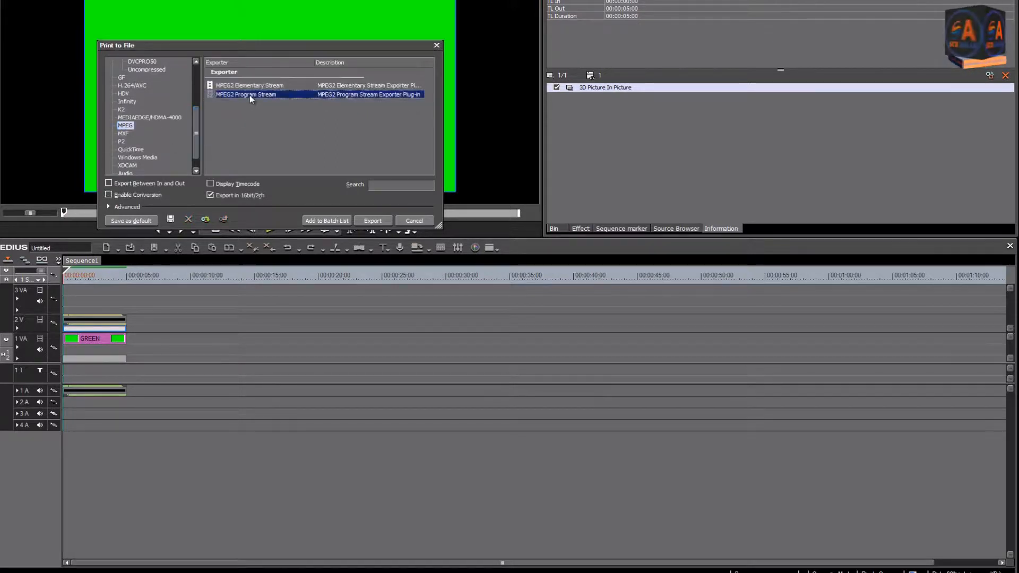
click(374, 221)
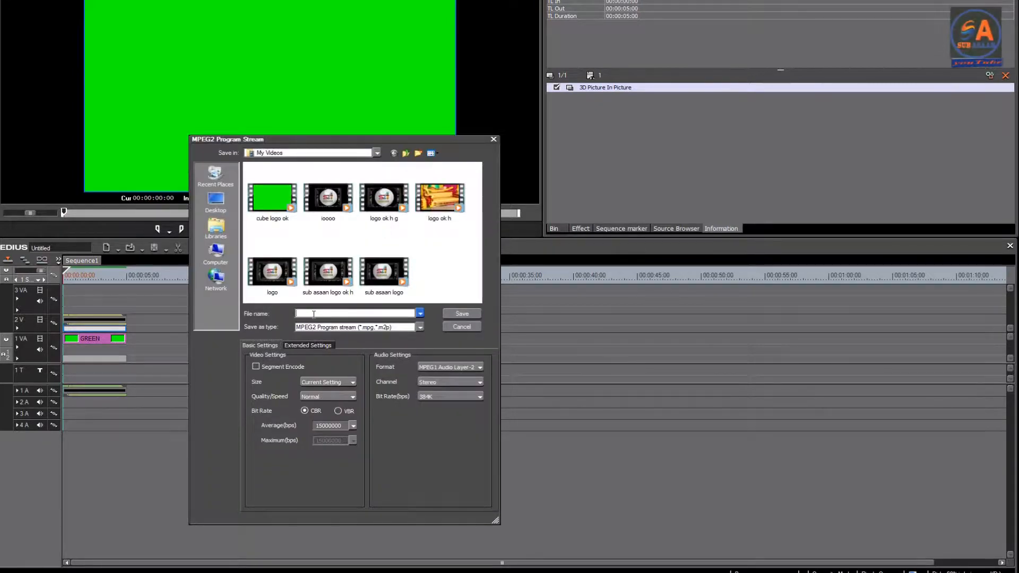
click(471, 314)
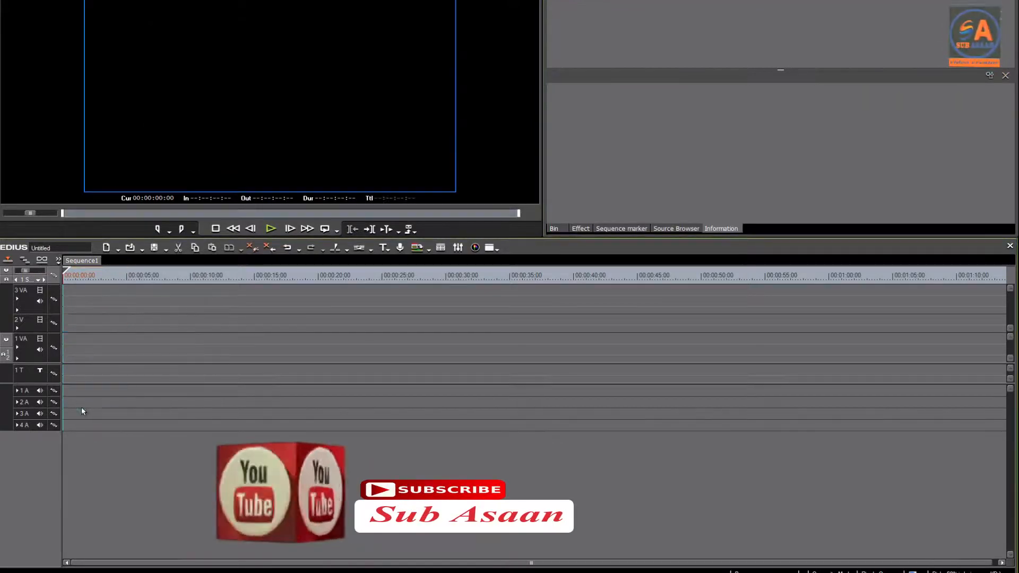
Import the Mehndi Cinematic Highlights MP4 video from the Downloads folder into the bin.
click(551, 230)
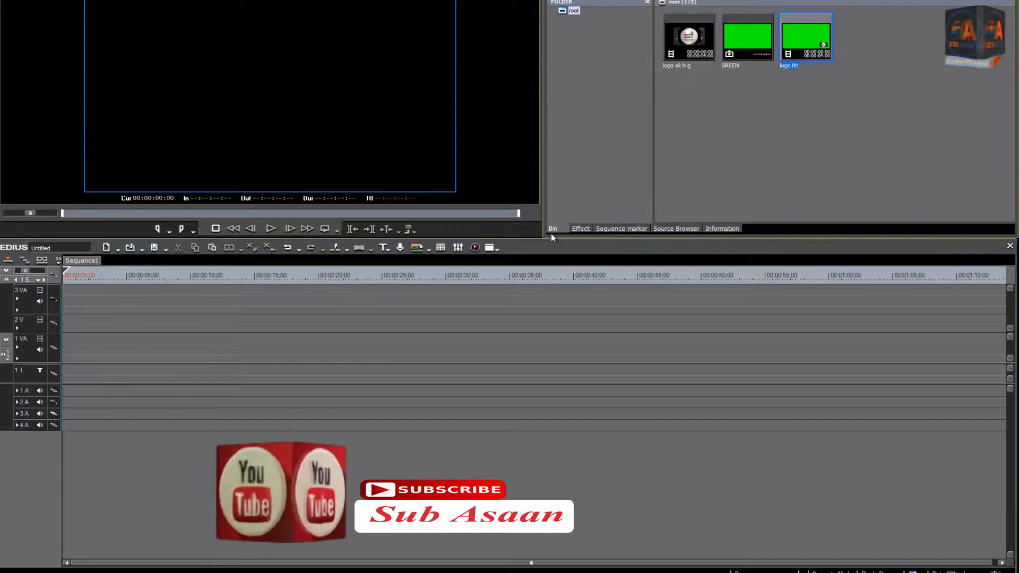
click(767, 134)
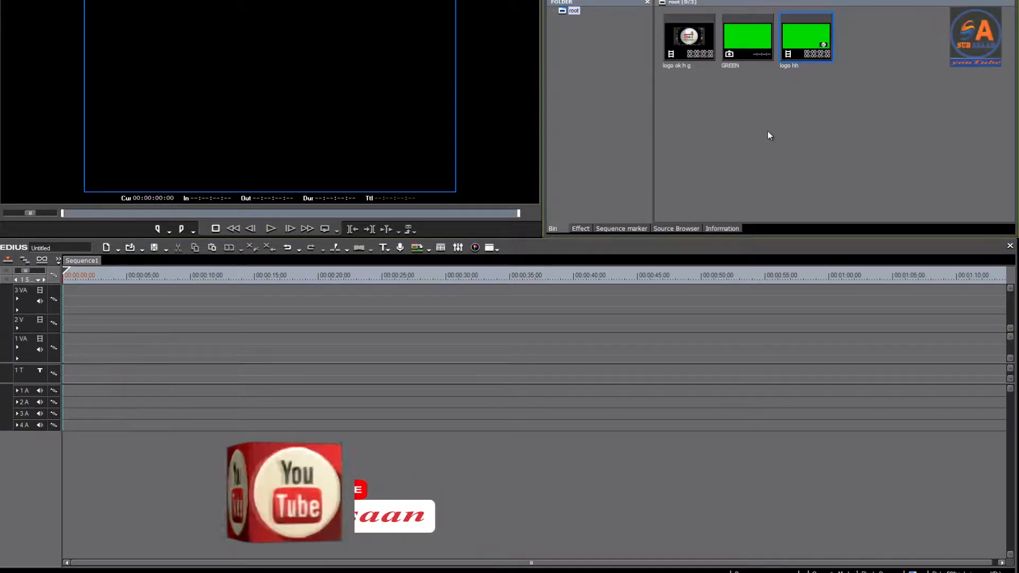
double_click(743, 122)
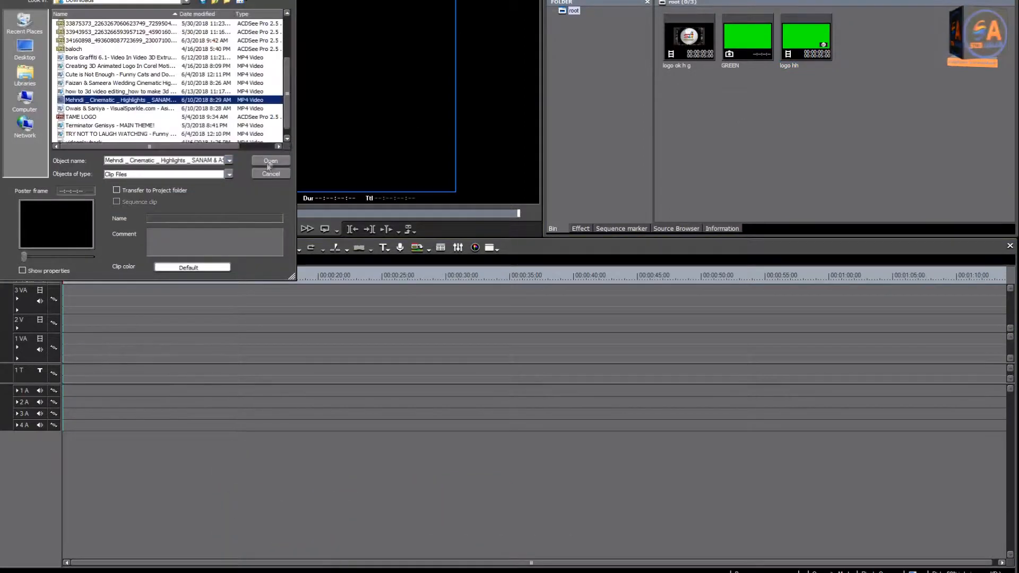
click(269, 161)
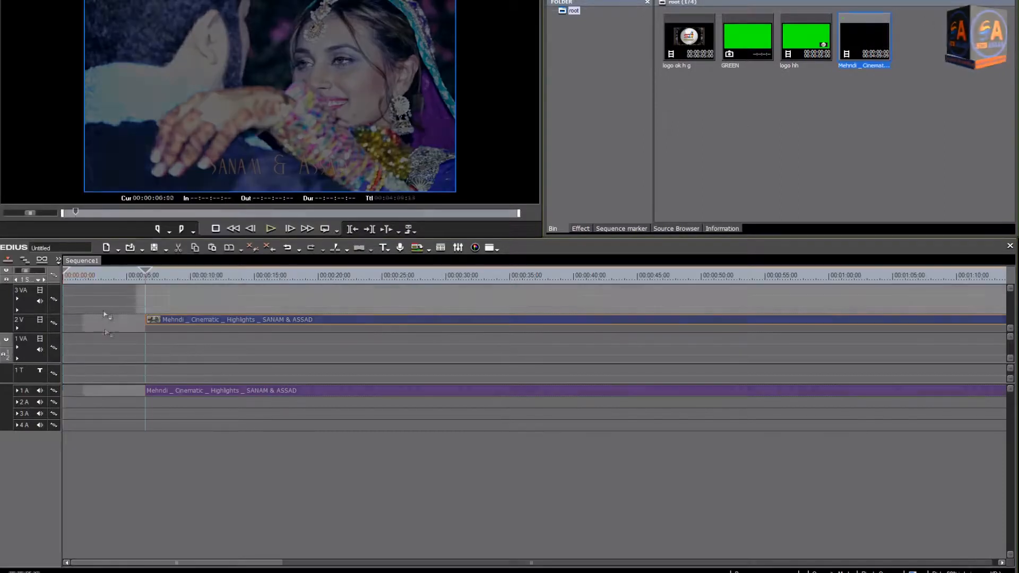
Move the Mehndi Cinematic Highlights clip to the start of the timeline on track 2V and return the playhead to the start.
drag(105, 316, 87, 331)
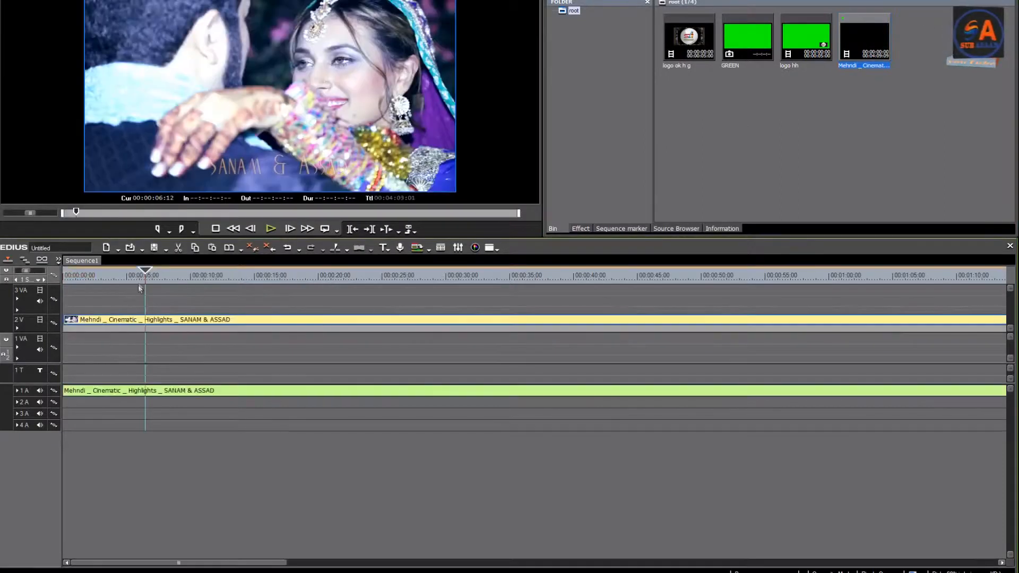
click(145, 273)
drag(146, 274, 64, 277)
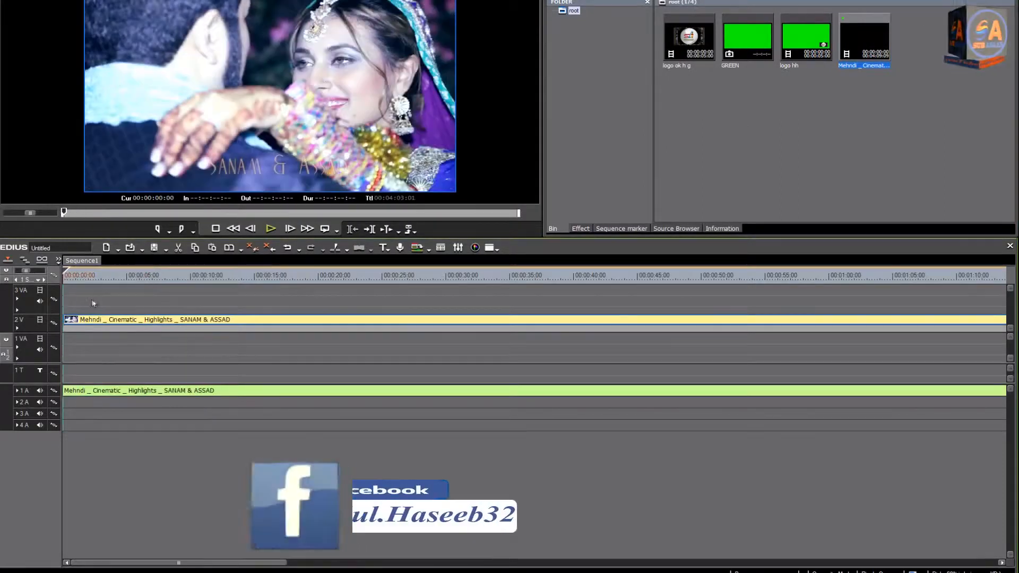
Import the logo hh video from My Videos and place it on track 3VA at the start of the timeline.
click(93, 302)
double_click(744, 131)
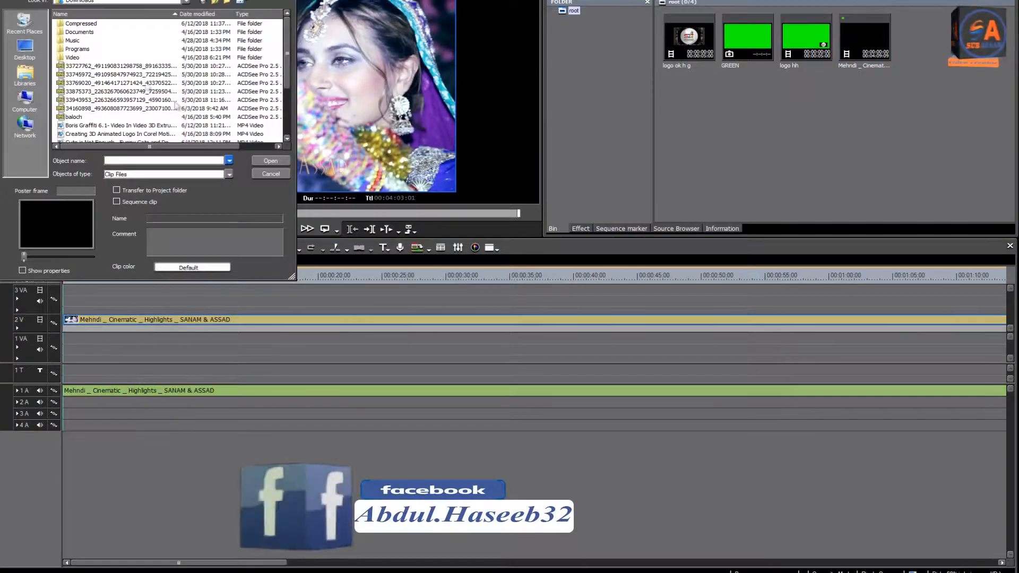
click(27, 104)
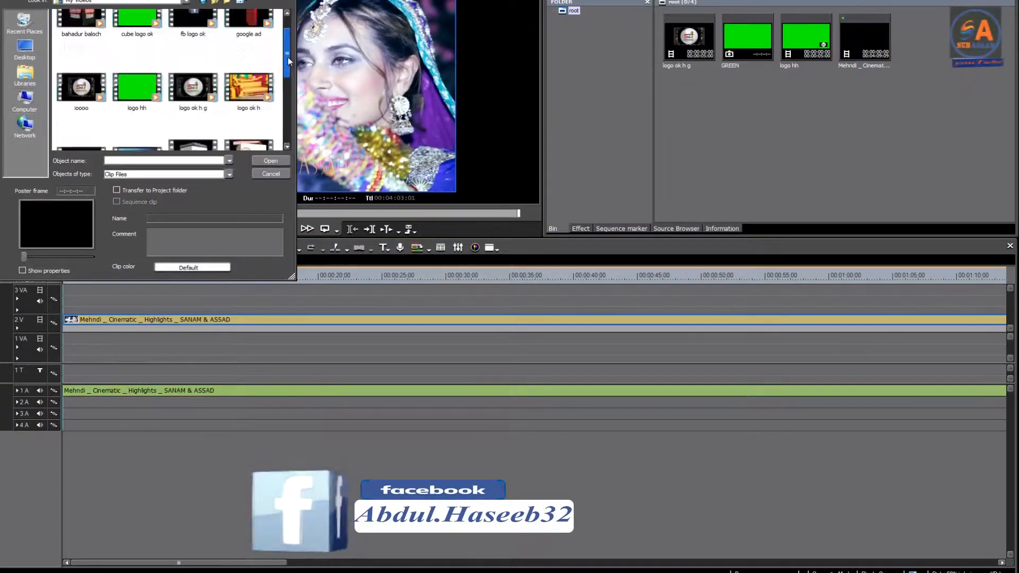
click(137, 88)
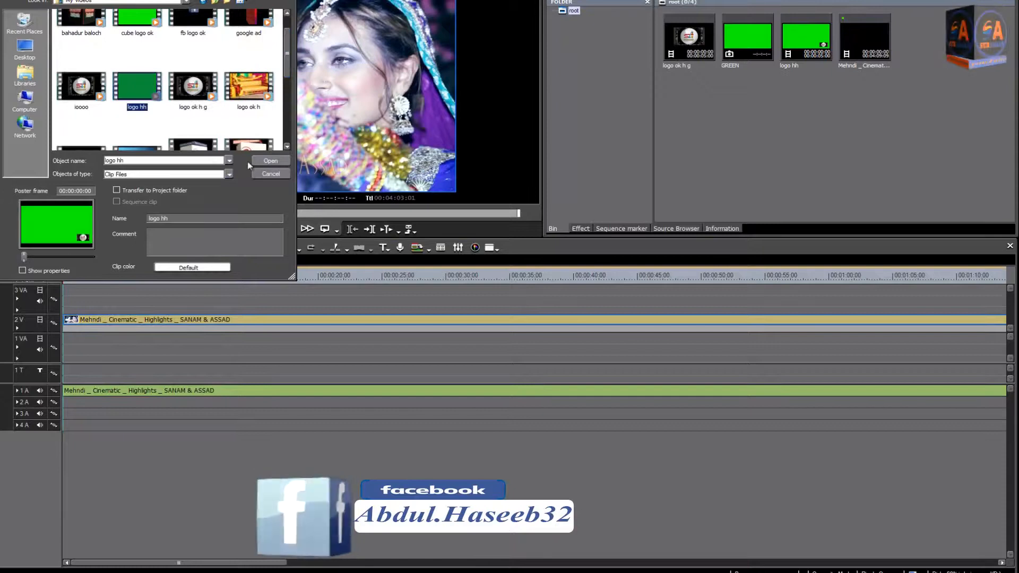
click(268, 161)
drag(926, 40, 101, 279)
click(104, 310)
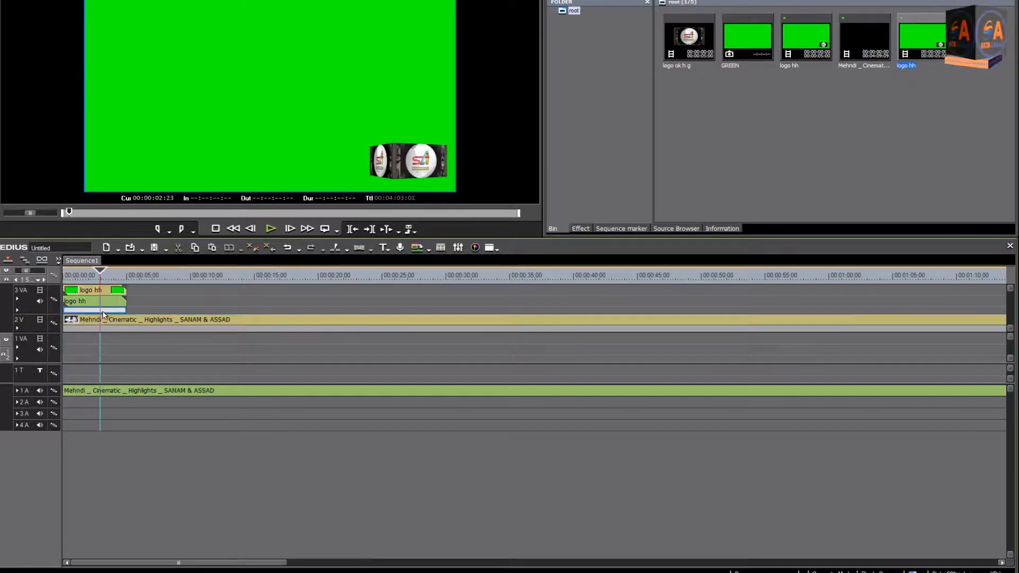
Apply the Chromakey keyer to the logo hh clip, with Cancel Color range 31 and power 65.
click(580, 229)
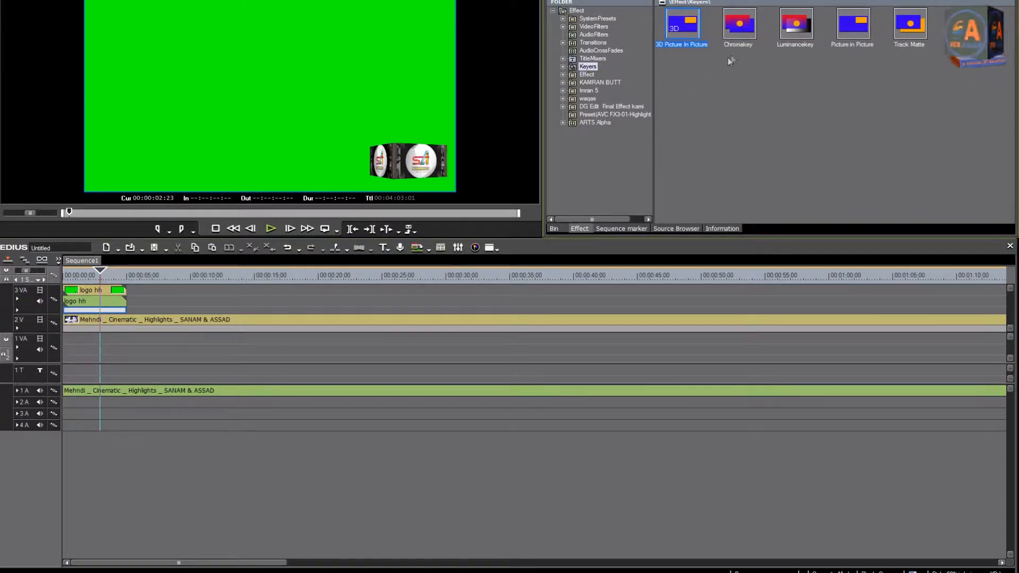
drag(742, 32, 118, 258)
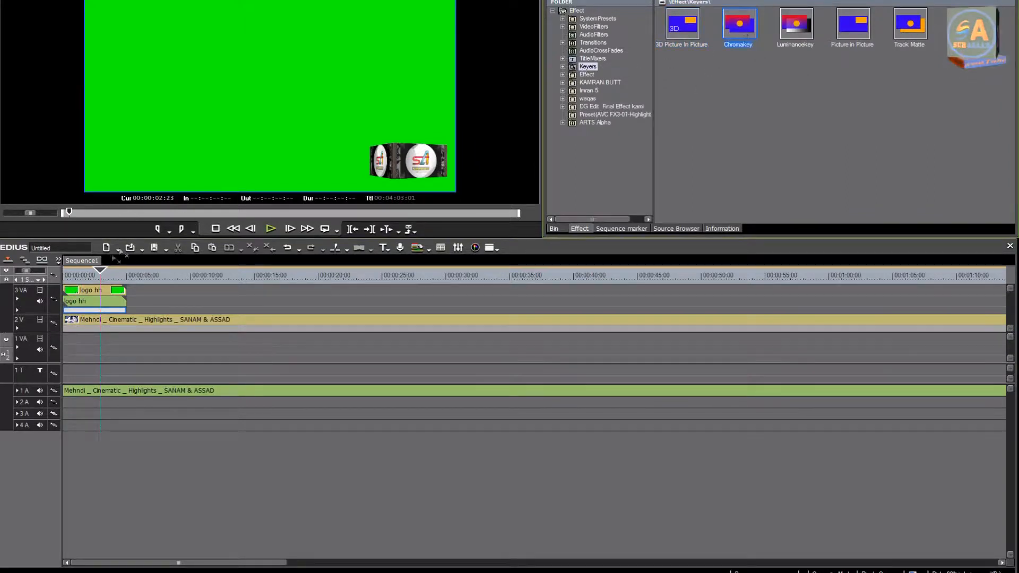
drag(106, 314, 106, 314)
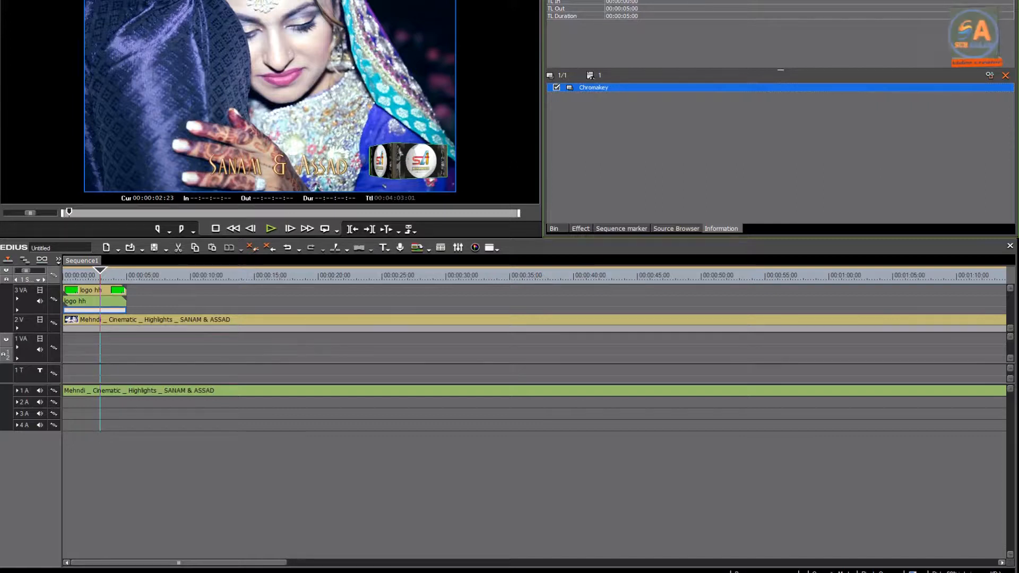
double_click(596, 88)
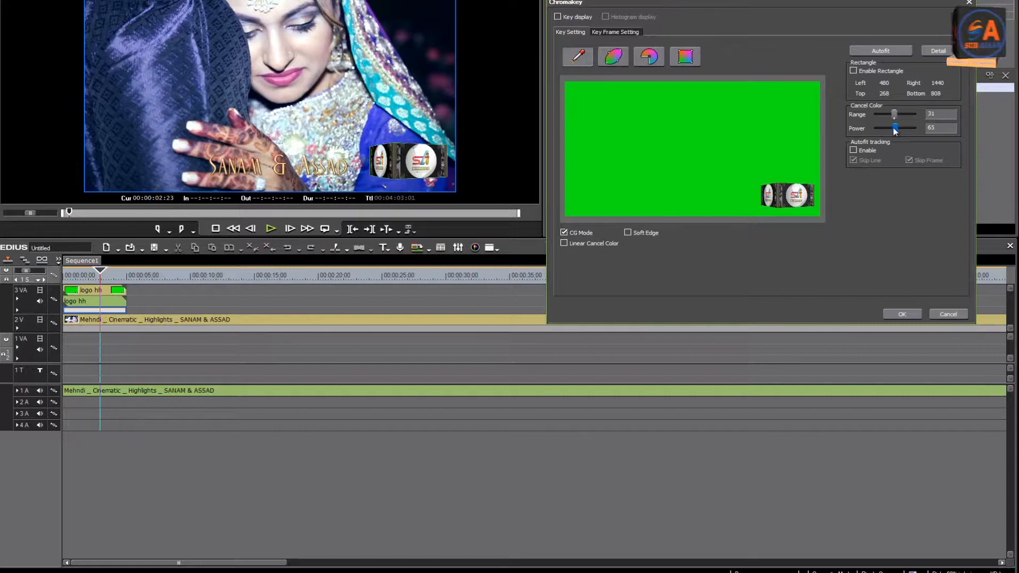
click(902, 314)
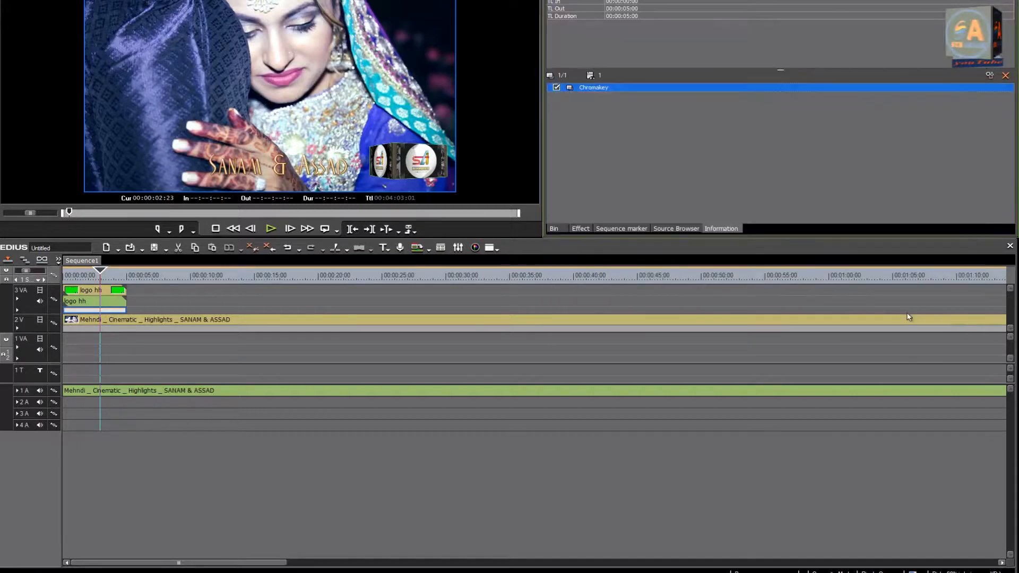
Scrub through the keyed logo and check it over the highlights video in full screen.
drag(102, 272, 124, 272)
double_click(281, 142)
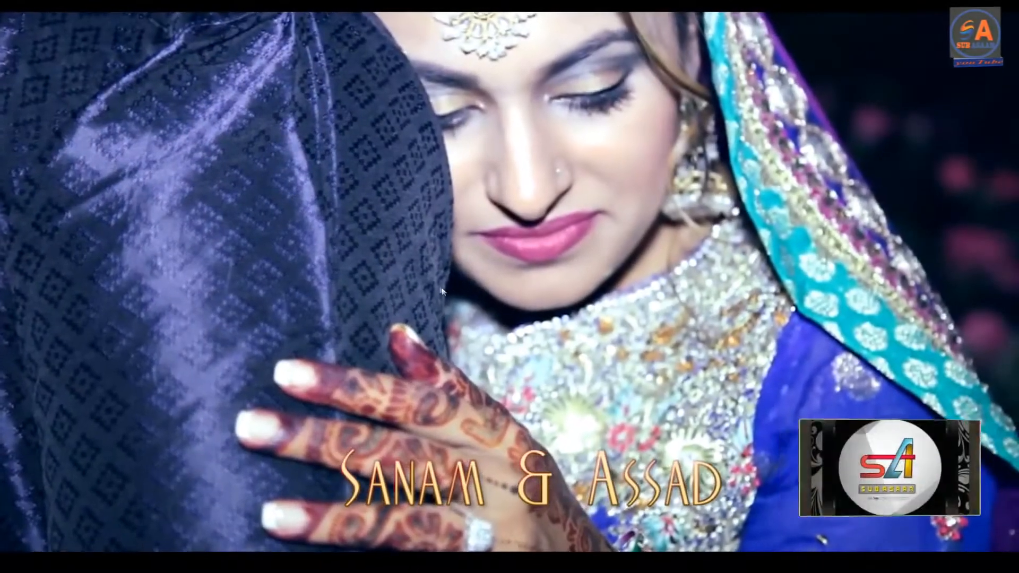
double_click(430, 276)
drag(127, 271, 95, 272)
Unlink the logo hh clip's audio from its video and delete the audio part.
right_click(101, 292)
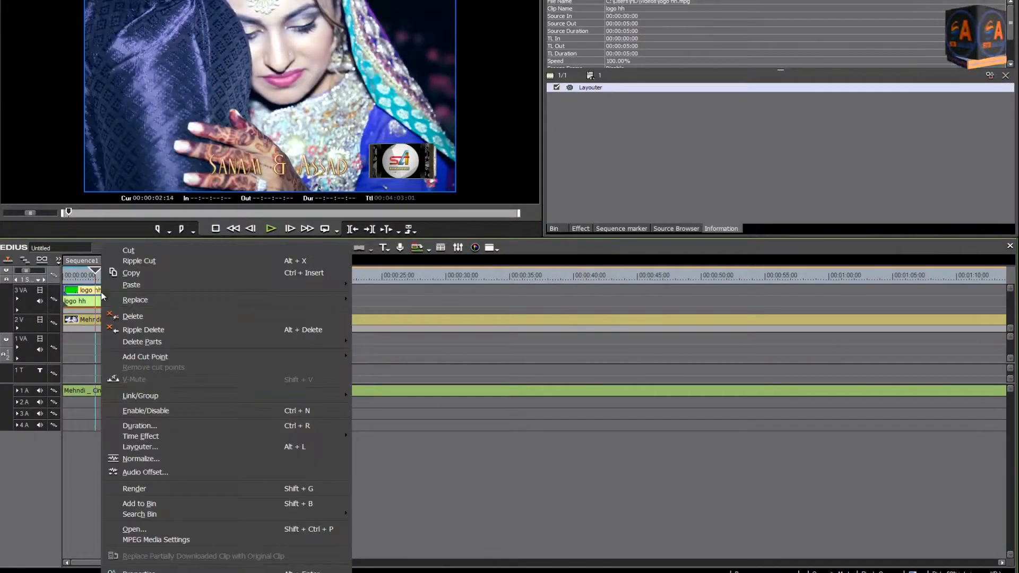
mouse_move(134, 401)
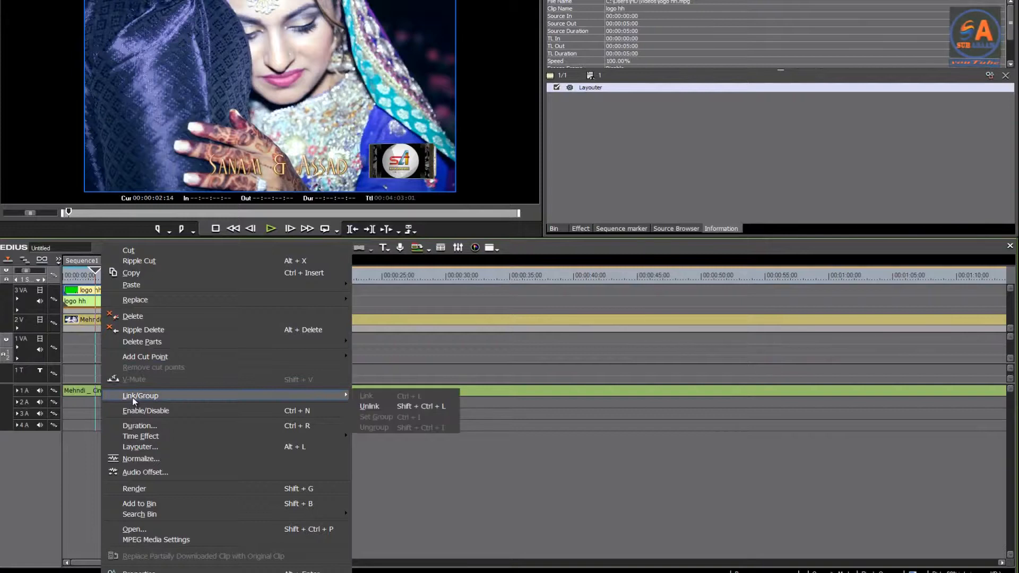
click(385, 412)
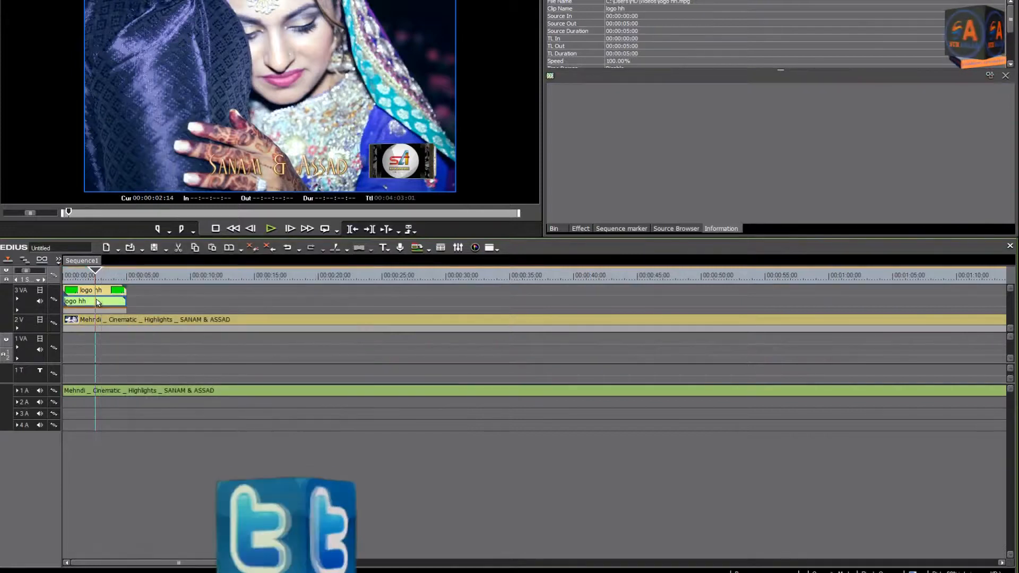
click(99, 304)
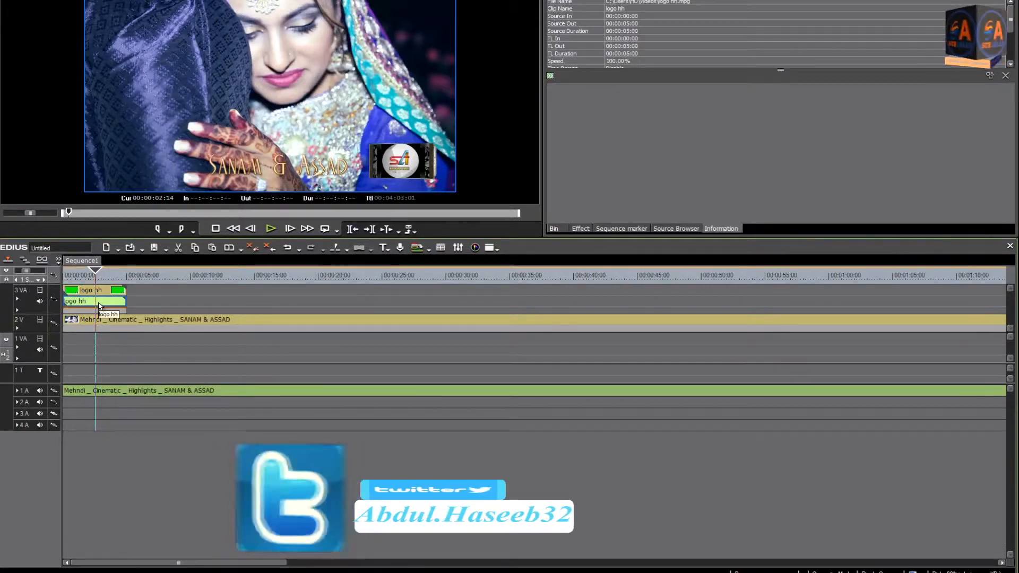
key(Delete)
Copy the logo hh clip and paste it on track 3VA at 5 seconds and again at 10 seconds.
click(97, 290)
right_click(98, 291)
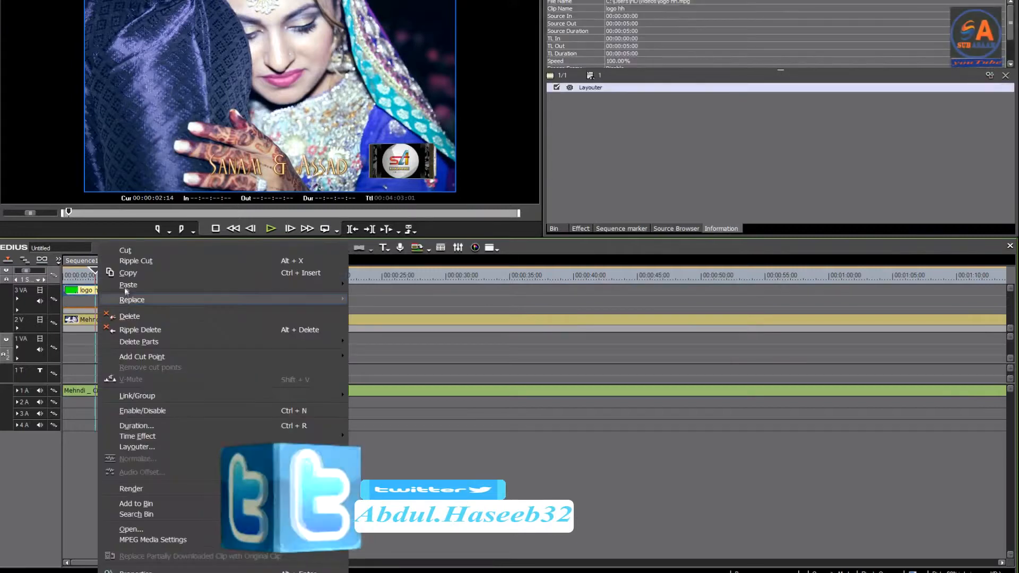
click(126, 272)
click(126, 272)
right_click(134, 287)
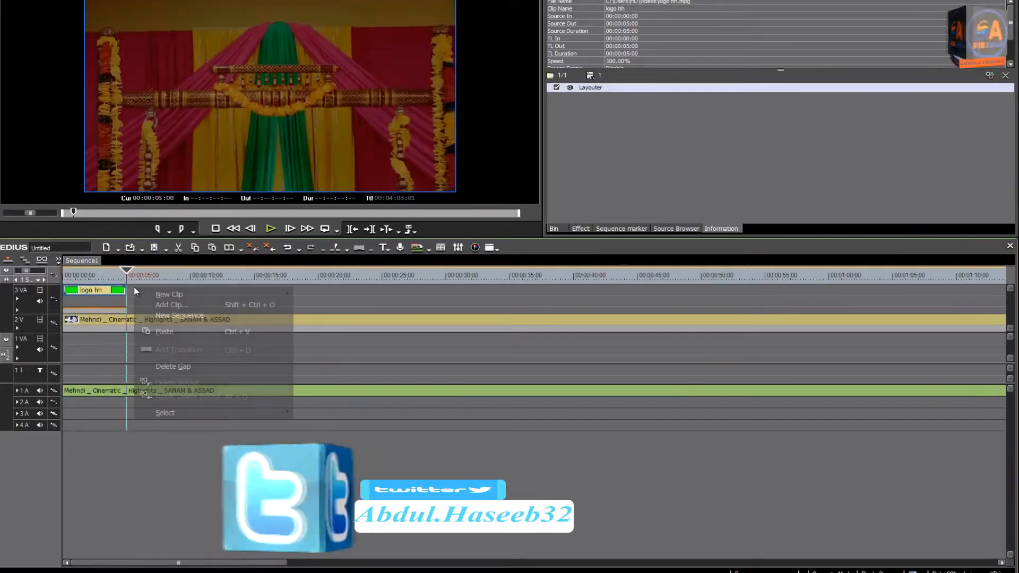
click(159, 330)
click(191, 272)
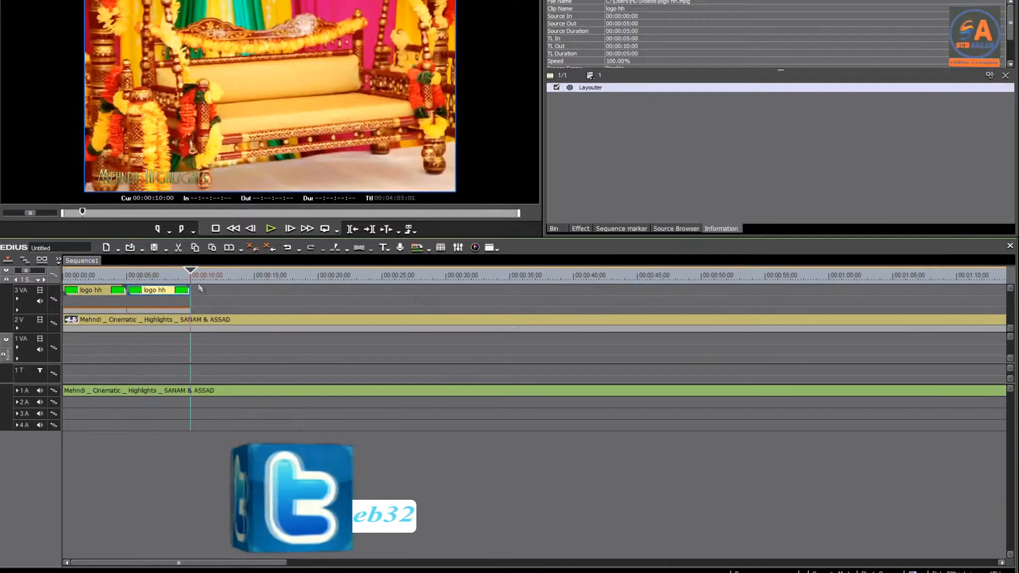
right_click(201, 288)
click(232, 331)
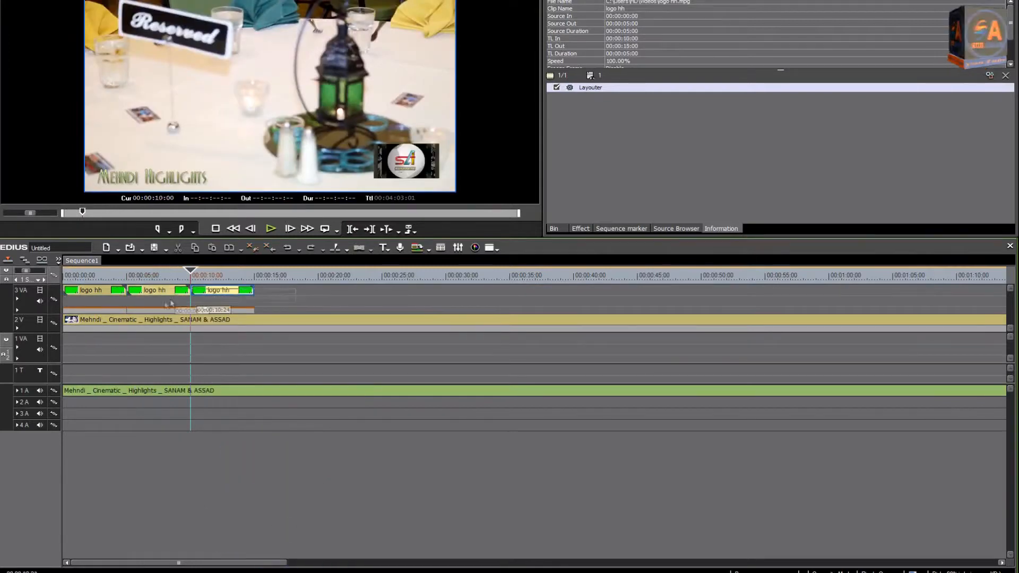
Copy the three logo hh clips together and paste the set on track 3VA at 15 seconds and 30 seconds.
right_click(96, 293)
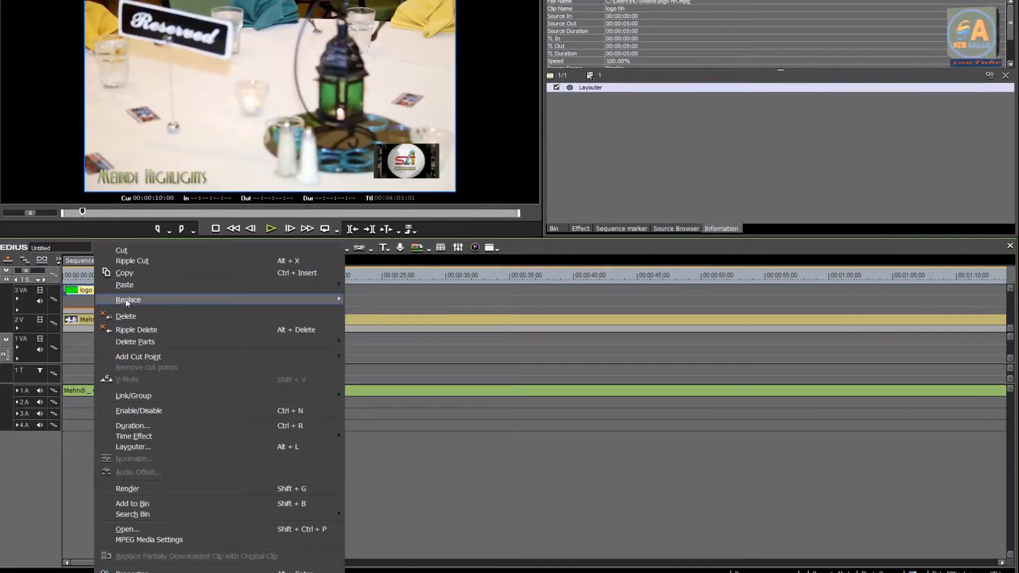
click(125, 272)
drag(191, 273, 254, 273)
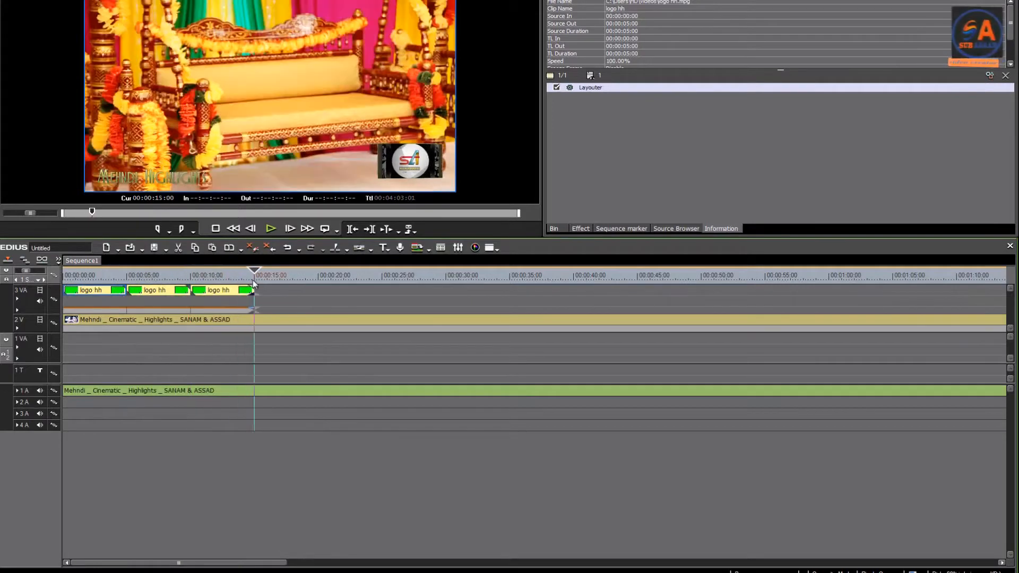
right_click(275, 291)
click(310, 336)
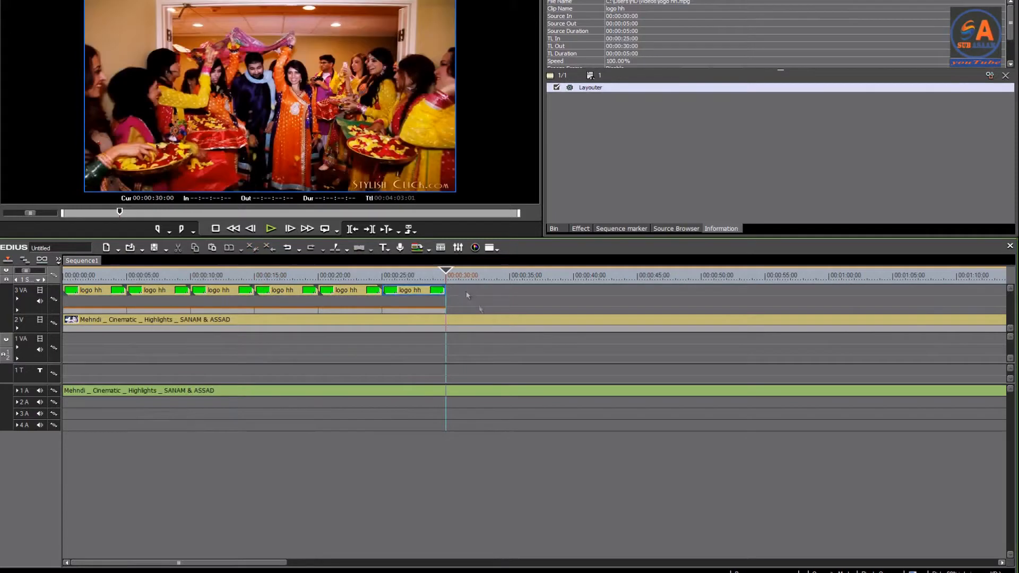
right_click(468, 290)
click(502, 334)
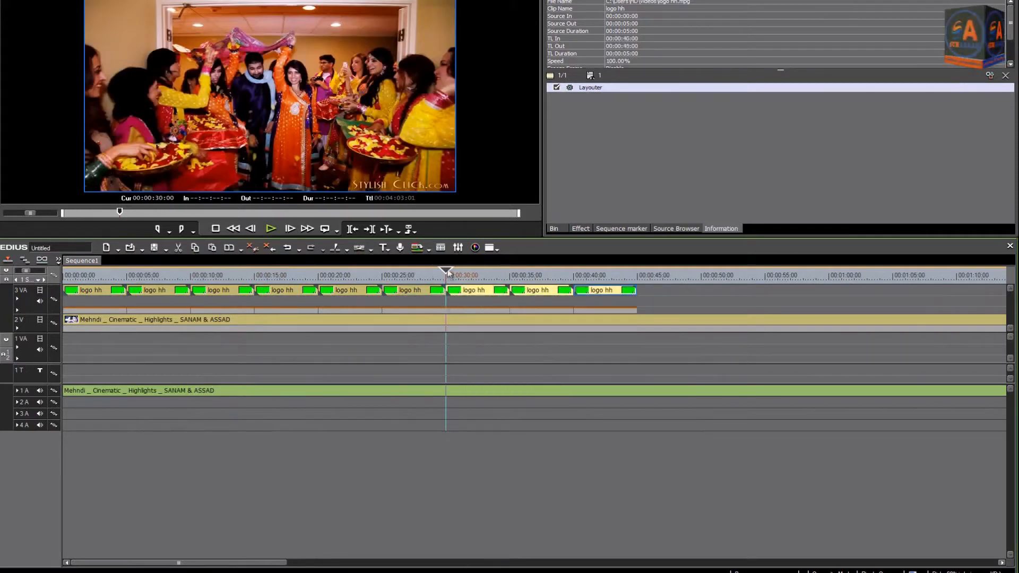
Play the sequence from the start with audio track 1A muted and view the logo overlay in full screen.
drag(117, 274, 62, 274)
click(270, 229)
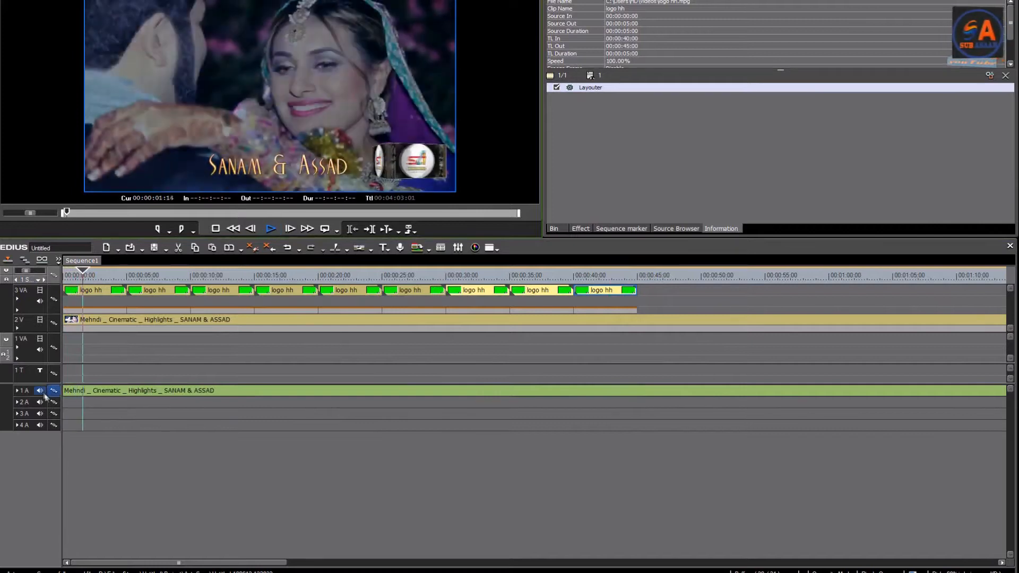
click(41, 392)
double_click(297, 150)
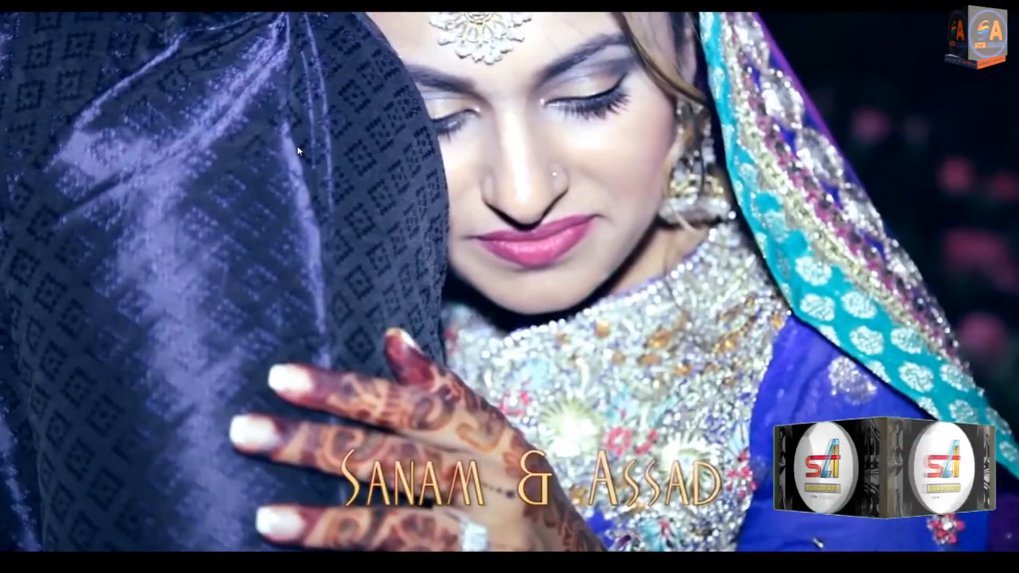